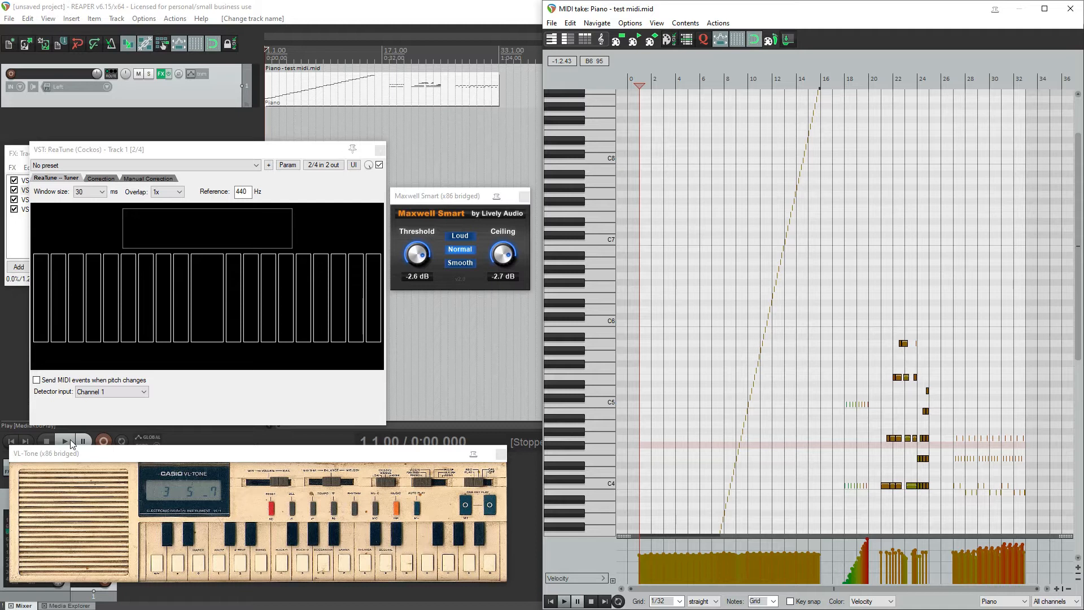
- Play the MIDI test take through the VL-Tone plug-in with the ReaTune tuner in front
{"action": "left_click", "coordinate": [71, 441]}
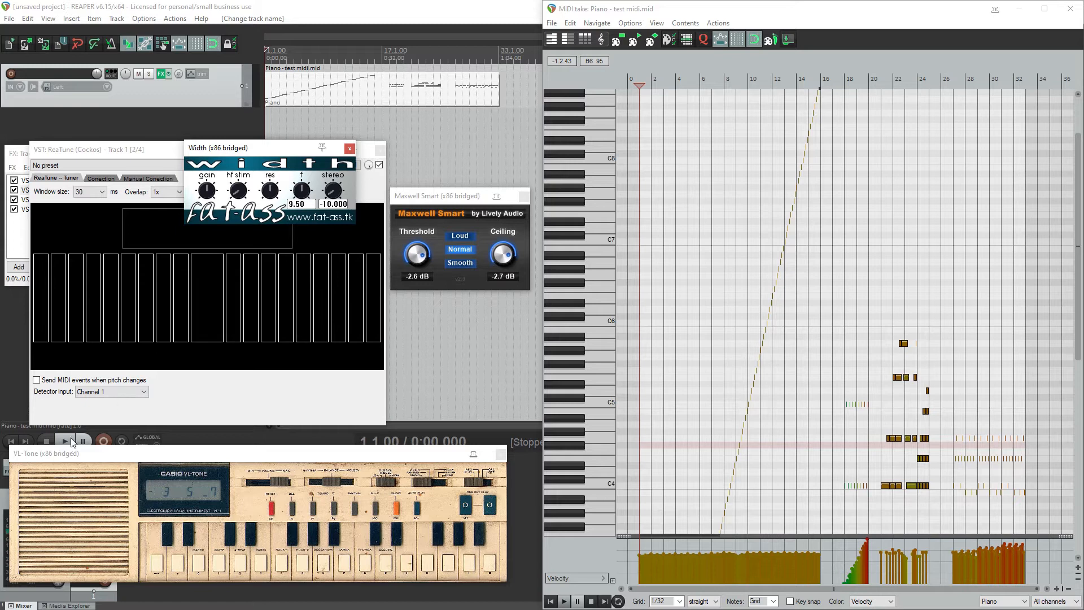
{"action": "left_click", "coordinate": [186, 394]}
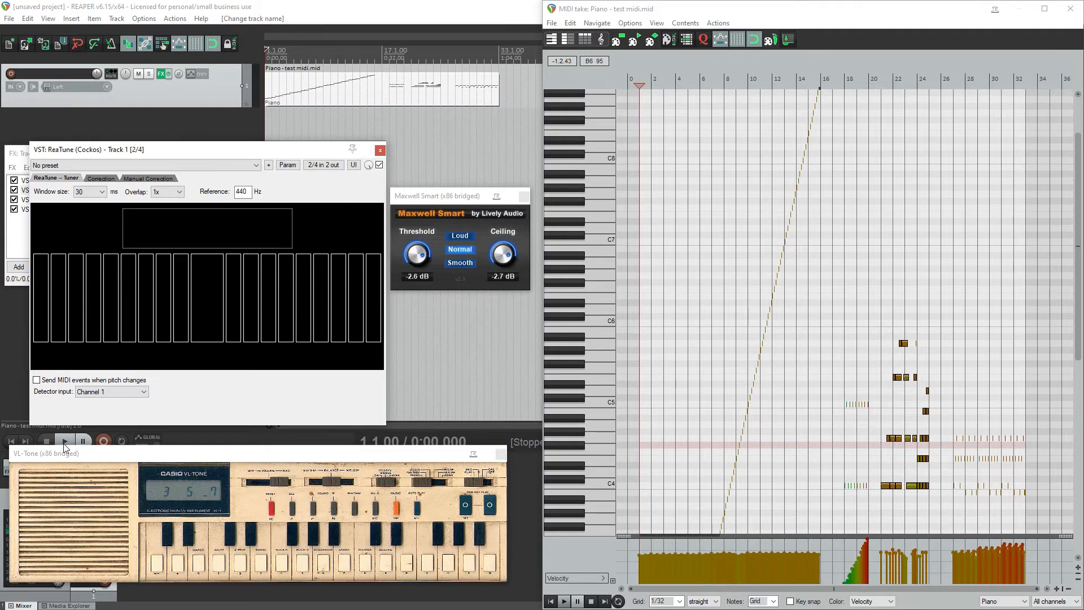
{"action": "left_click", "coordinate": [65, 444]}
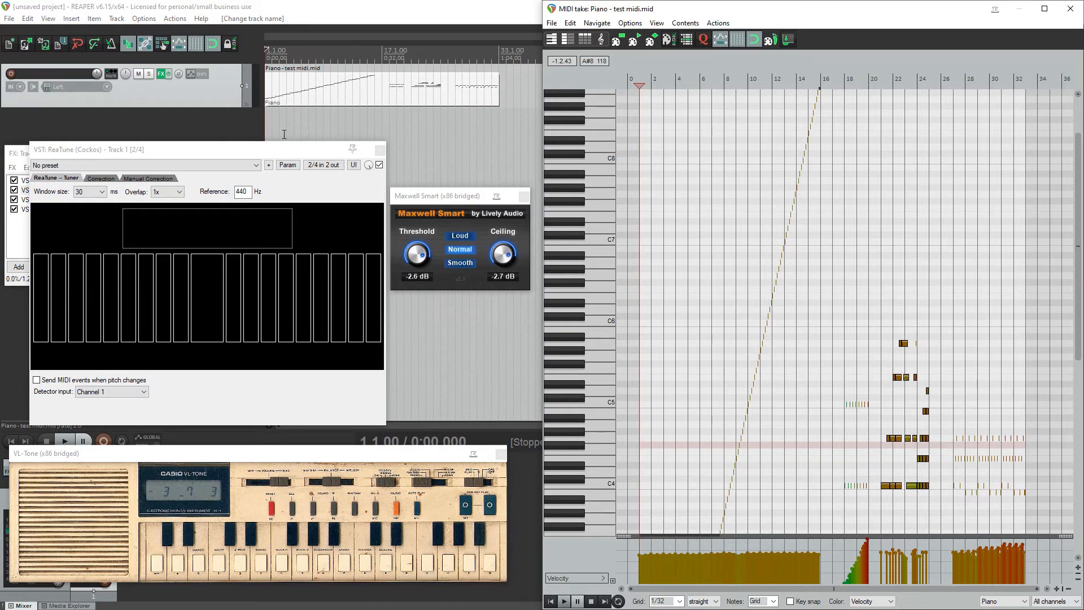
- Enable the VL-Tone plug-in's Program, Octave and Sound automation envelopes on track 1
{"action": "left_click", "coordinate": [457, 98]}
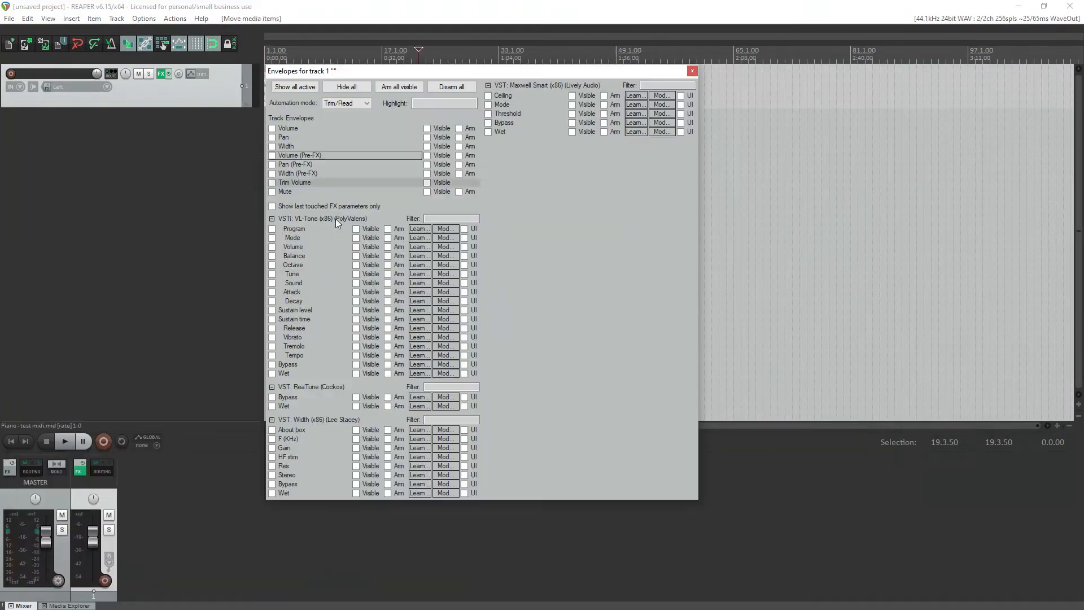
{"action": "left_click", "coordinate": [271, 229]}
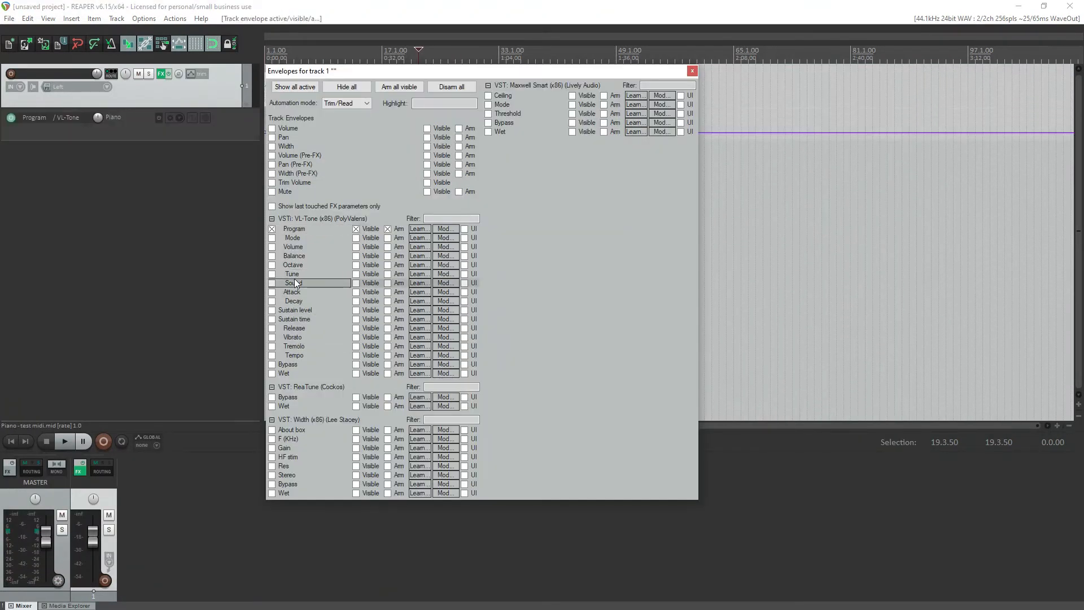
{"action": "left_click", "coordinate": [271, 265]}
{"action": "left_click", "coordinate": [272, 283]}
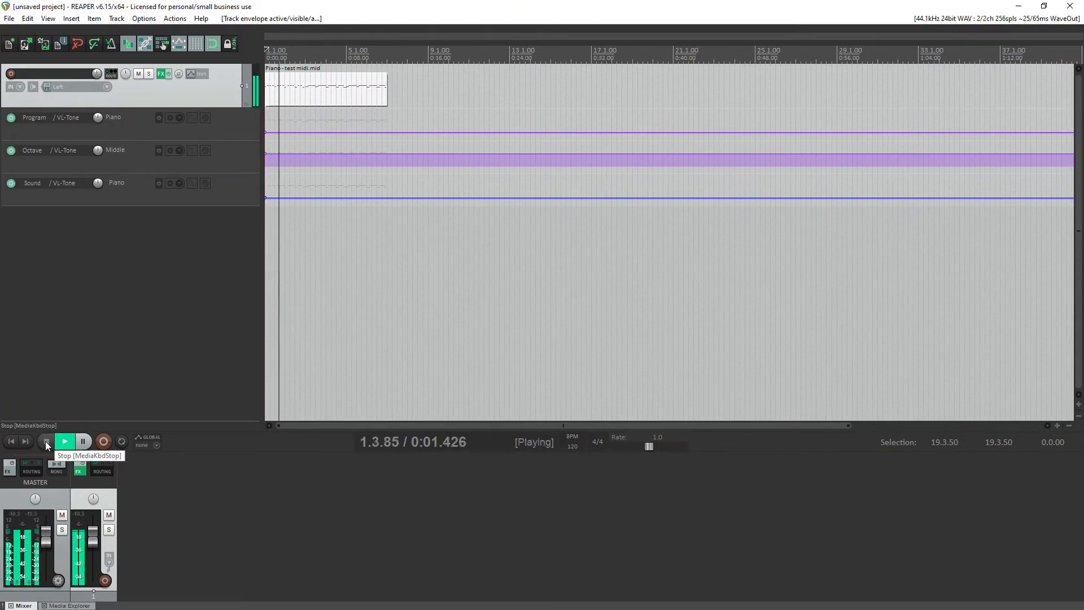
- Stop playback and add Program envelope points every half bar along the MIDI item, up to bar 7
{"action": "left_click", "coordinate": [45, 441]}
{"action": "scroll", "coordinate": [307, 121], "scroll_direction": "up", "scroll_amount": 3}
{"action": "double_click", "coordinate": [306, 131]}
{"action": "left_click_drag", "start_coordinate": [306, 122], "coordinate": [271, 163]}
{"action": "key", "text": "ctrl+v"}
{"action": "key", "text": "ctrl+v"}
{"action": "key", "text": "ctrl+v"}
{"action": "key", "text": "ctrl+v"}
{"action": "left_click", "coordinate": [319, 131]}
{"action": "double_click", "coordinate": [284, 132]}
{"action": "key", "text": "ctrl+v"}
{"action": "key", "text": "ctrl+v"}
{"action": "key", "text": "ctrl+v"}
{"action": "key", "text": "ctrl+v"}
{"action": "key", "text": "ctrl+v"}
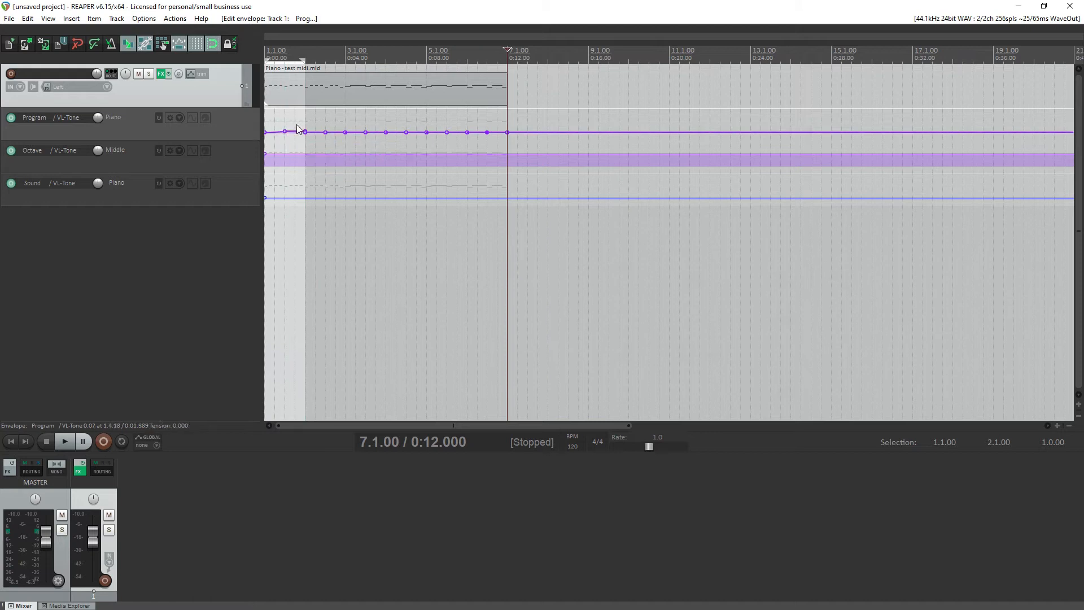
- Try to raise the VL-Tone Program envelope in steps across the first half-bar segments
{"action": "key", "text": "ctrl+z"}
{"action": "key", "text": "ctrl+z"}
{"action": "key", "text": "ctrl+z"}
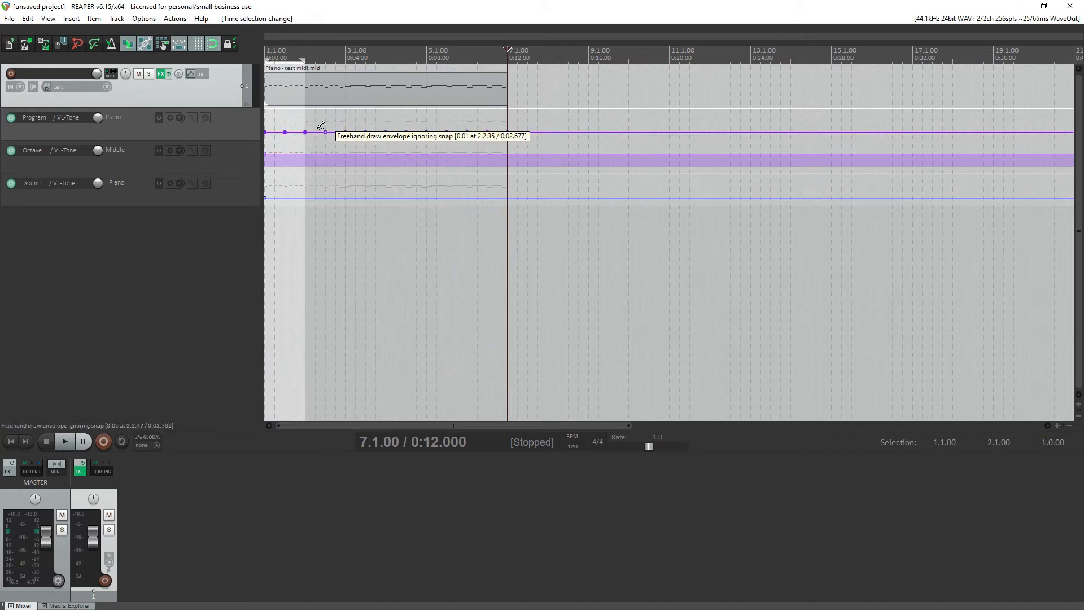
{"action": "key", "text": "ctrl+shift+z"}
{"action": "key", "text": "ctrl+shift+z"}
{"action": "key", "text": "ctrl+shift+z"}
{"action": "key", "text": "ctrl+shift+z"}
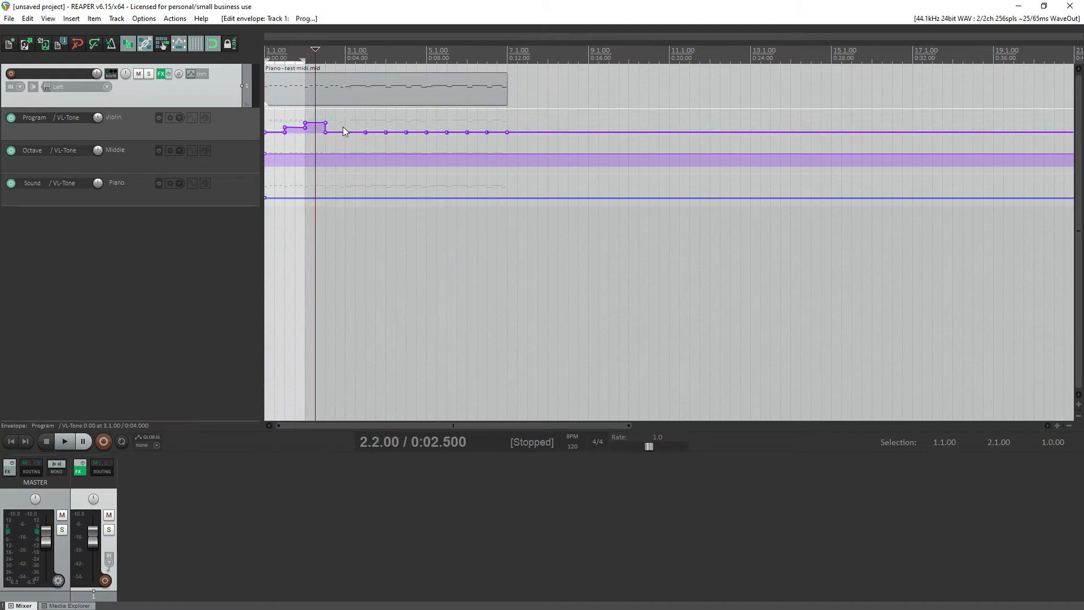
{"action": "key", "text": "ctrl+shift+z"}
{"action": "key", "text": "ctrl+z"}
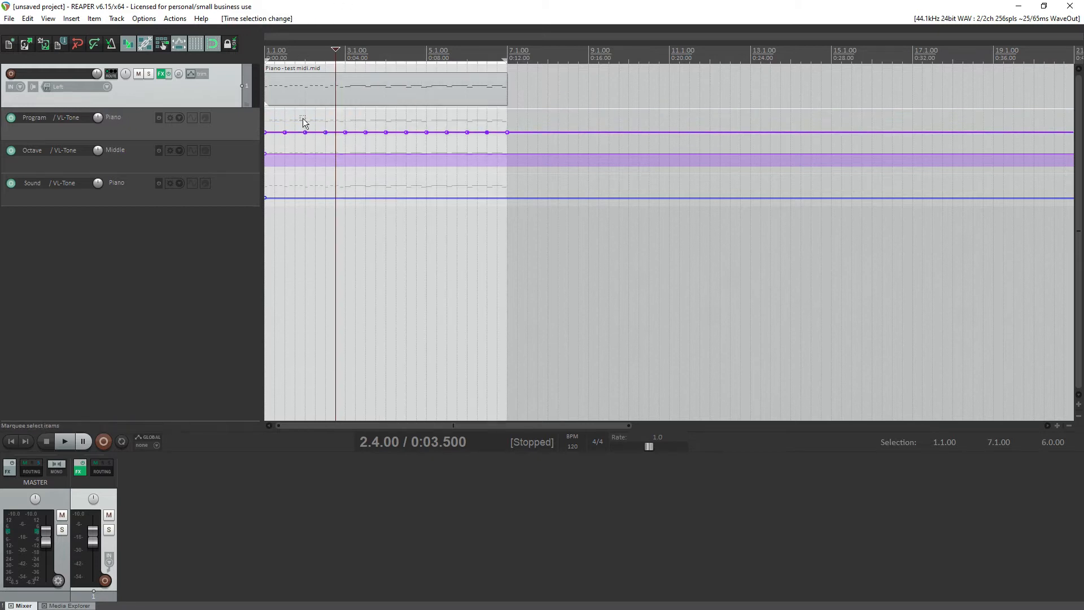
- Raise the VL-Tone Sound envelope in ascending half-bar steps from bar 1 up to bar 6
{"action": "left_click", "coordinate": [275, 197]}
{"action": "left_click_drag", "start_coordinate": [295, 197], "coordinate": [334, 168]}
{"action": "left_click_drag", "start_coordinate": [356, 197], "coordinate": [376, 148]}
{"action": "left_click_drag", "start_coordinate": [396, 197], "coordinate": [415, 128]}
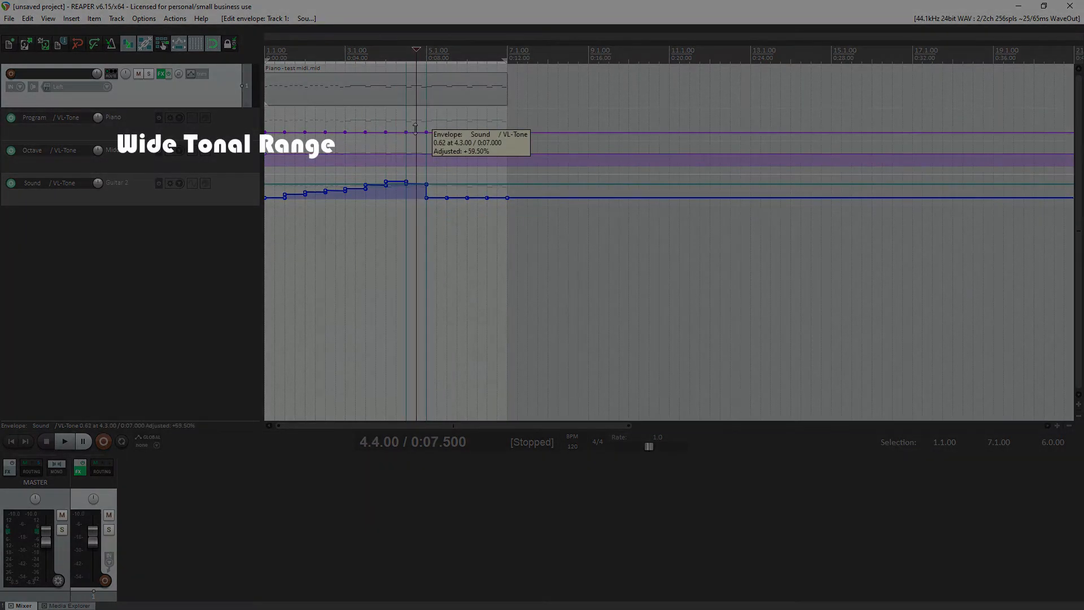
{"action": "left_click_drag", "start_coordinate": [437, 197], "coordinate": [442, 102]}
{"action": "left_click_drag", "start_coordinate": [457, 197], "coordinate": [462, 107]}
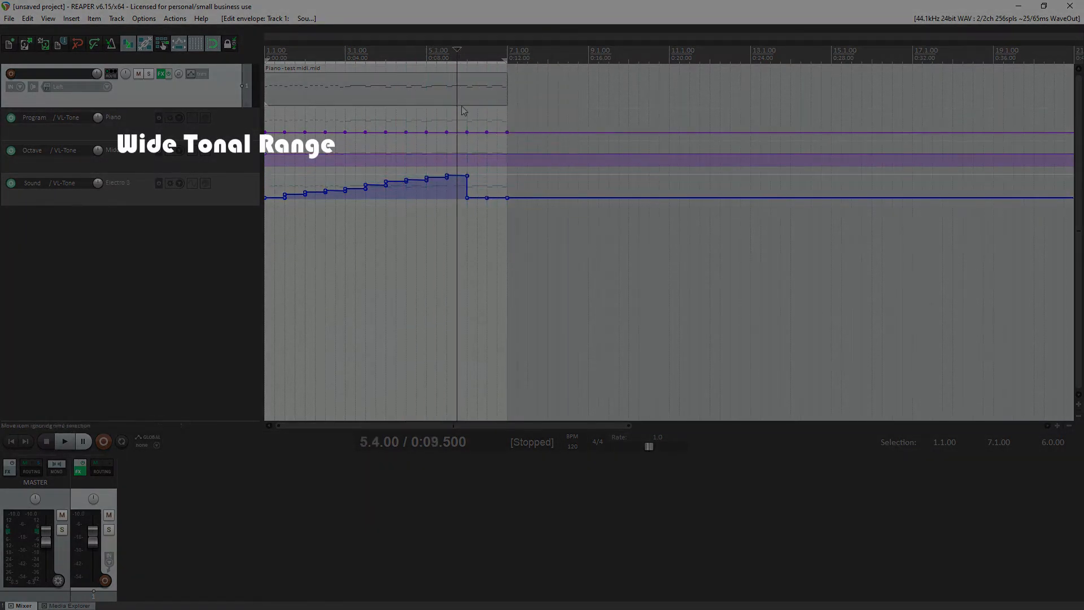
- Delete the Program envelope points along the item and the part of the MIDI item after bar 6
{"action": "right_click", "coordinate": [371, 121]}
{"action": "left_click", "coordinate": [430, 210]}
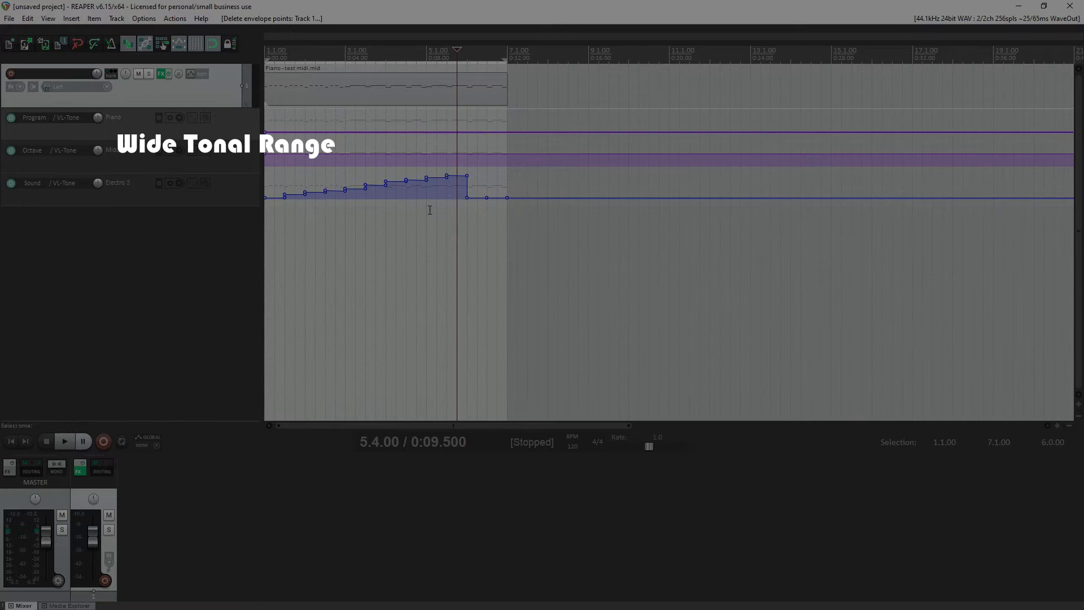
{"action": "left_click", "coordinate": [502, 132]}
{"action": "key", "text": "Delete"}
- Play back the stepped Sound automation and fine-tune the envelope step at bar 3
{"action": "left_click", "coordinate": [66, 442]}
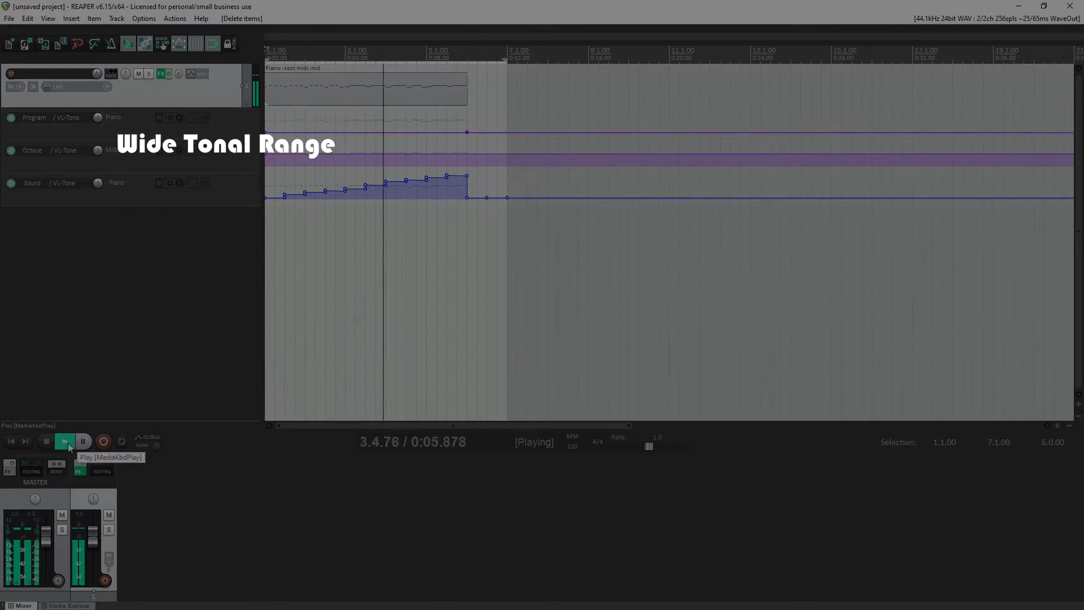
{"action": "left_click", "coordinate": [486, 197]}
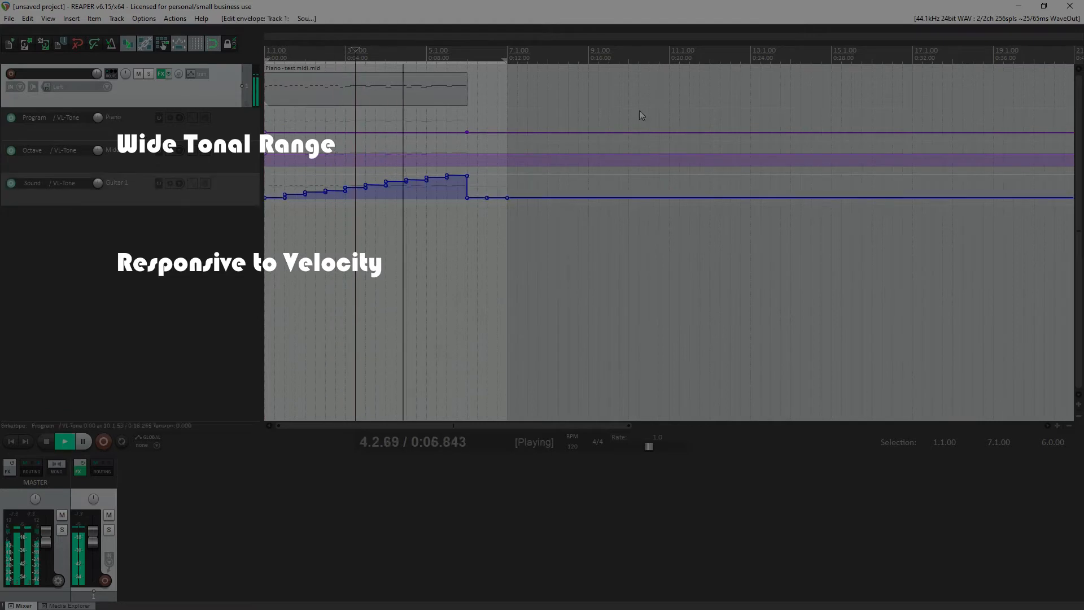
{"action": "key", "text": "space"}
{"action": "left_click", "coordinate": [437, 209]}
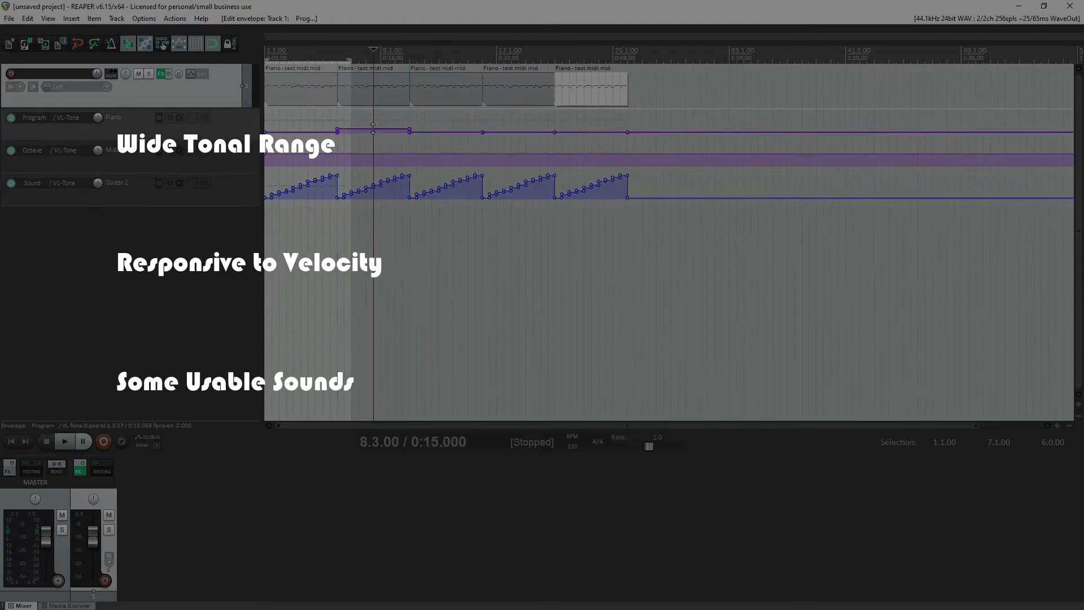
- Raise the Program envelope in ascending steps across the second to fifth MIDI items
{"action": "left_click_drag", "start_coordinate": [365, 139], "coordinate": [364, 136]}
{"action": "left_click_drag", "start_coordinate": [443, 132], "coordinate": [544, 63]}
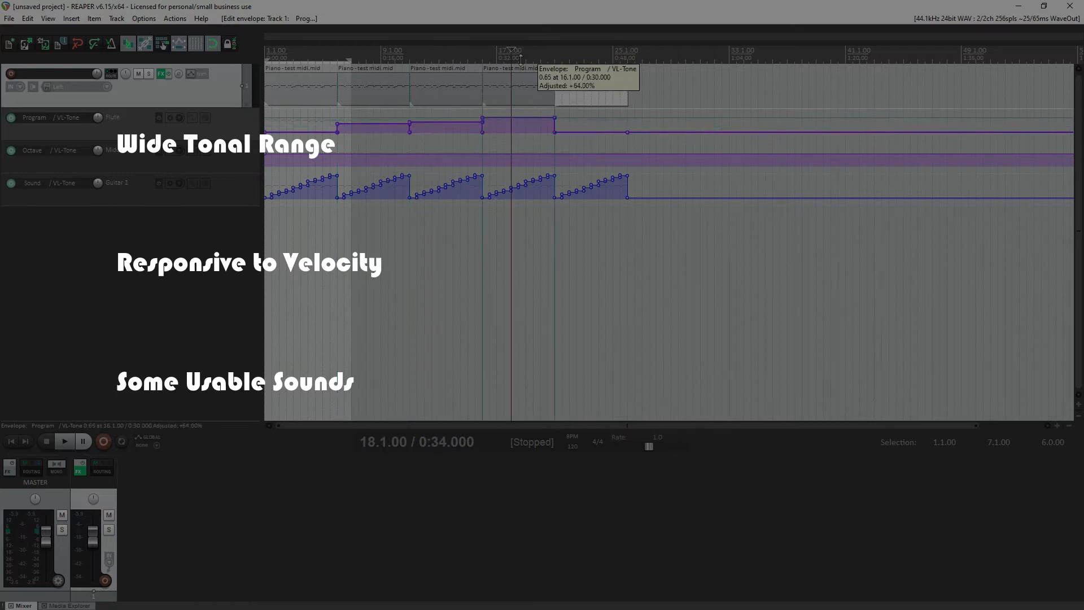
{"action": "left_click_drag", "start_coordinate": [583, 132], "coordinate": [583, 102]}
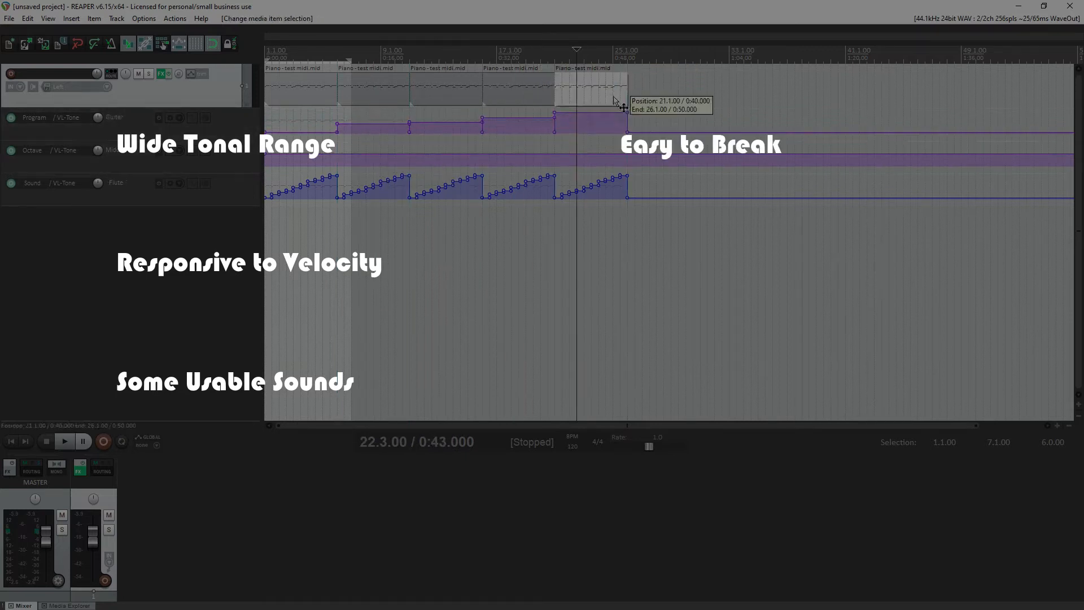
- Try repeating the five MIDI items up to bar 51 with a changed Octave envelope, and play the result
{"action": "key", "text": "ctrl+v"}
{"action": "key", "text": "ctrl+z"}
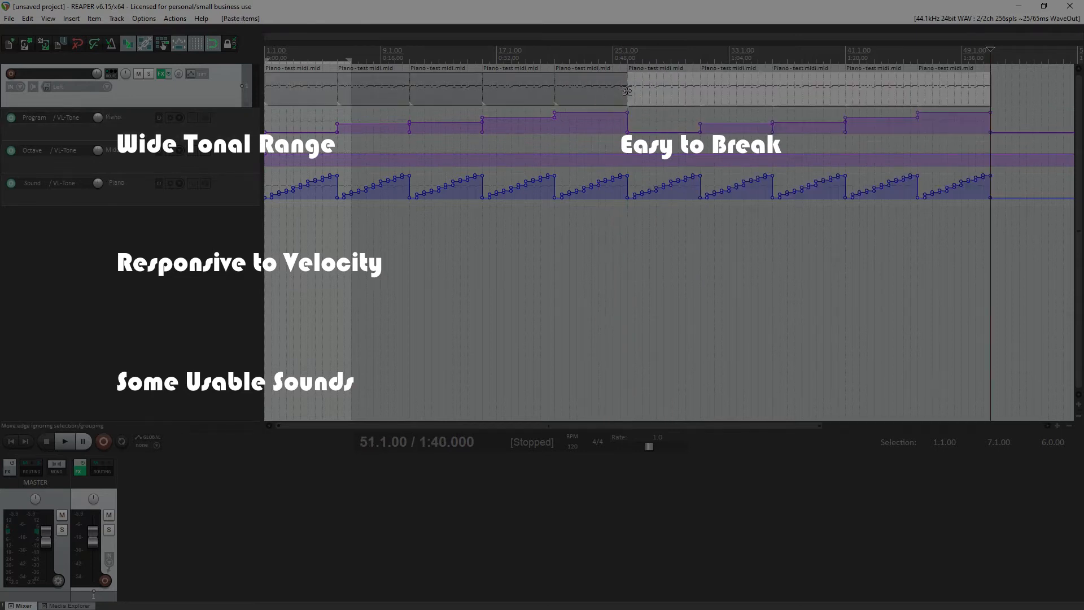
{"action": "key", "text": "ctrl+z"}
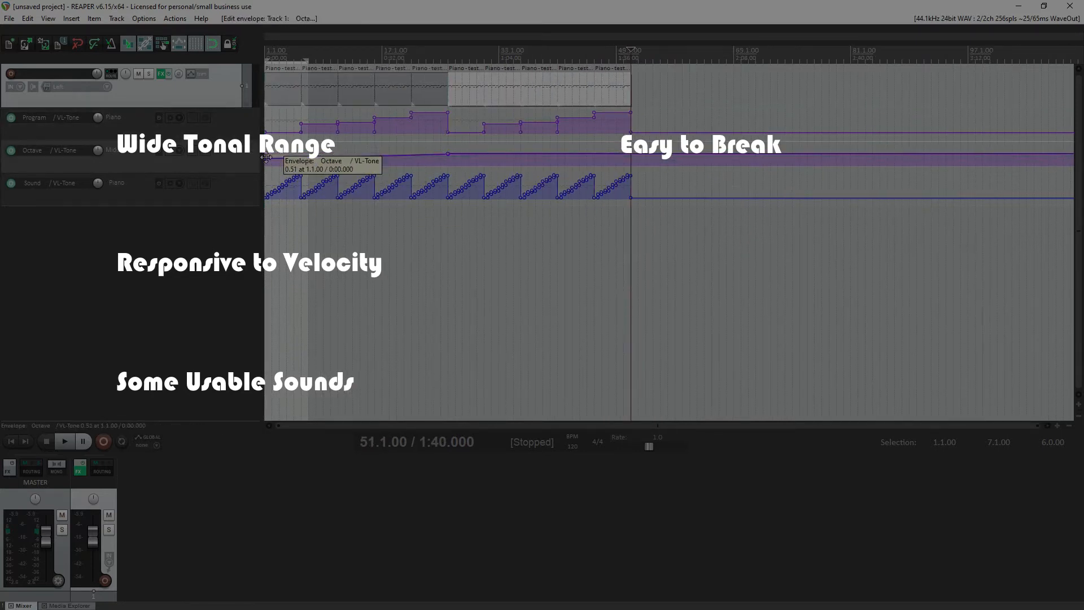
{"action": "left_click_drag", "start_coordinate": [447, 154], "coordinate": [501, 179]}
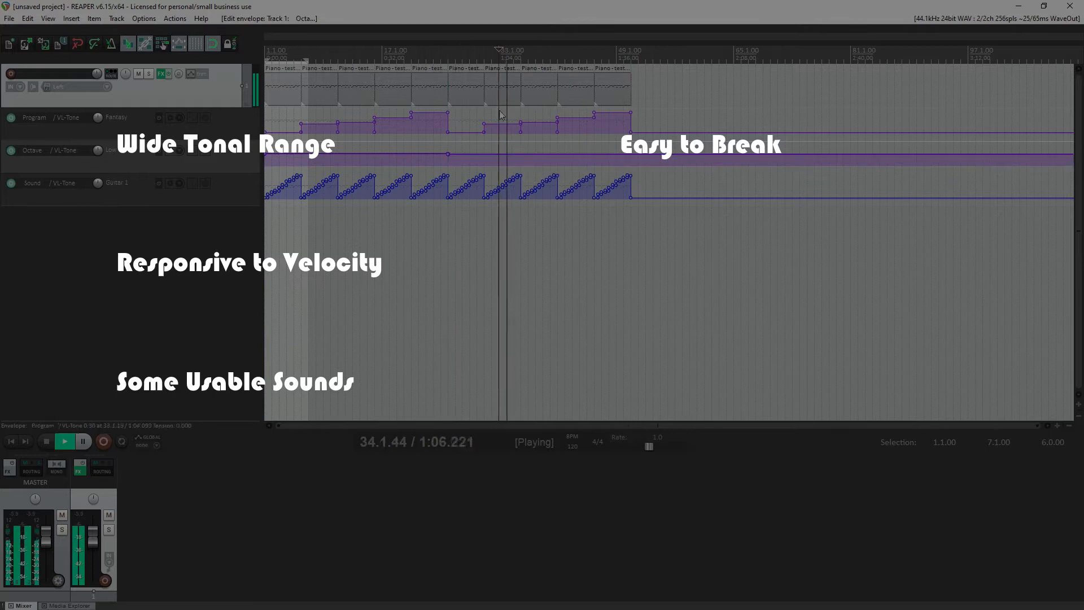
{"action": "key", "text": "space"}
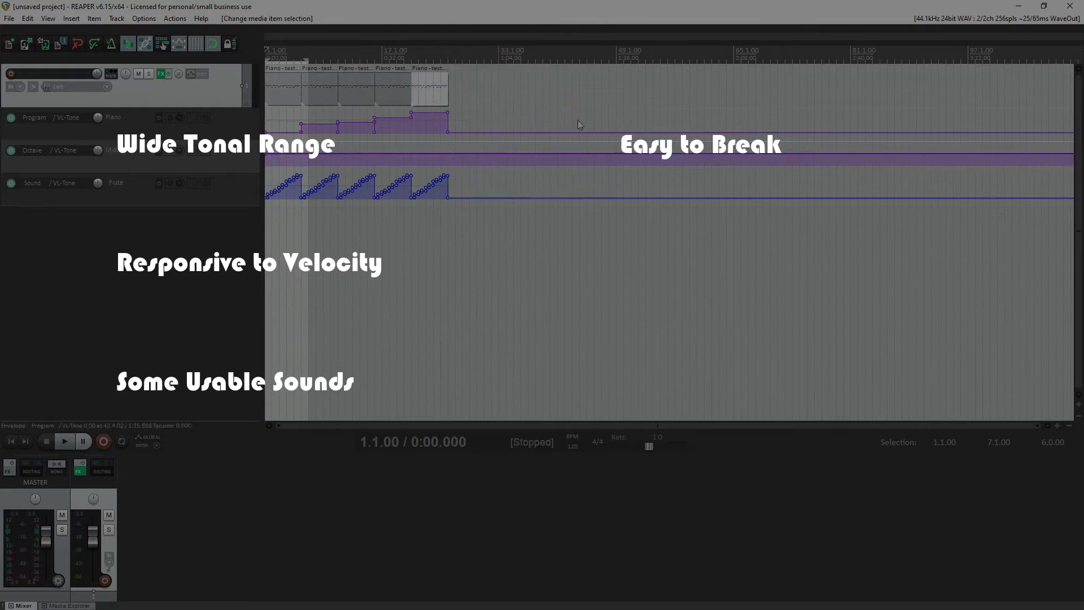
- Set the track's automation mode to Touch, close the envelope window and start playback
{"action": "left_click", "coordinate": [191, 74]}
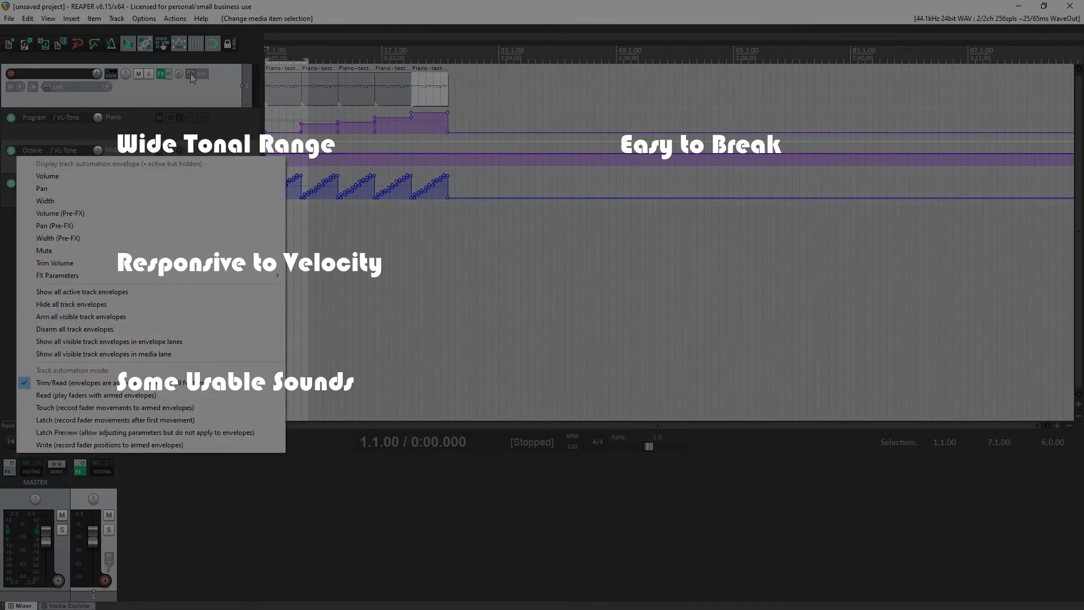
{"action": "left_click", "coordinate": [113, 406]}
{"action": "left_click", "coordinate": [690, 72]}
{"action": "left_click", "coordinate": [65, 441]}
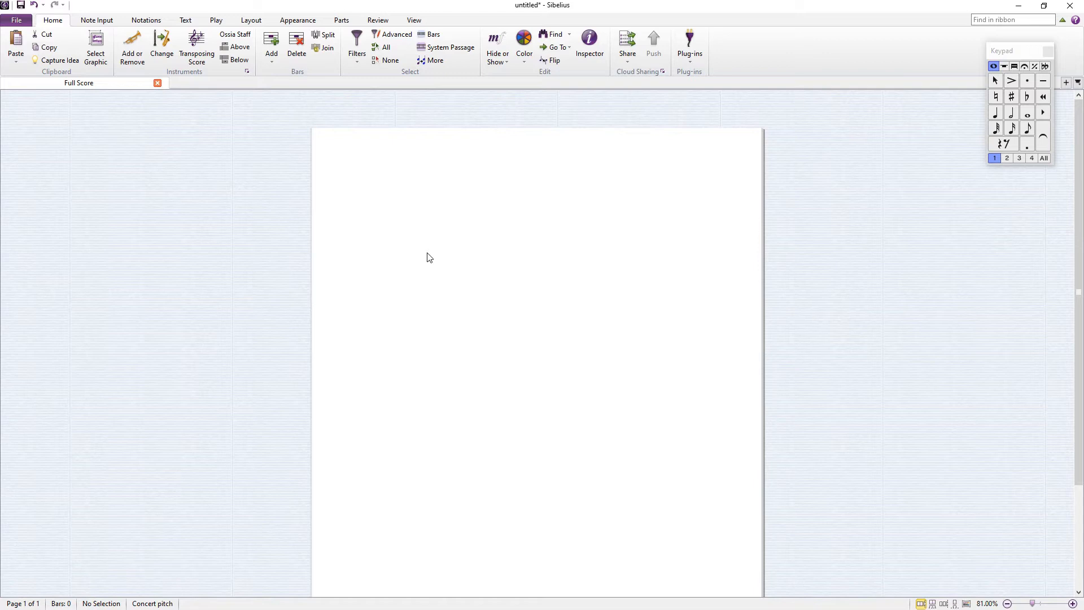
- In Sibelius, add a Flute to the blank score and show the staff centred in Panorama view
{"action": "key", "text": "i"}
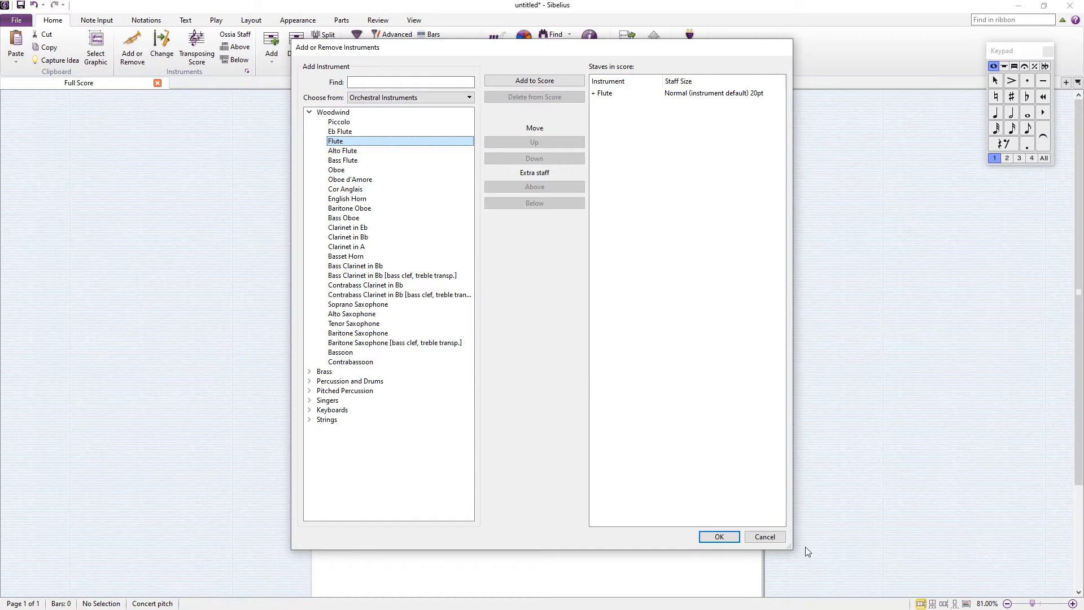
{"action": "left_click", "coordinate": [721, 535]}
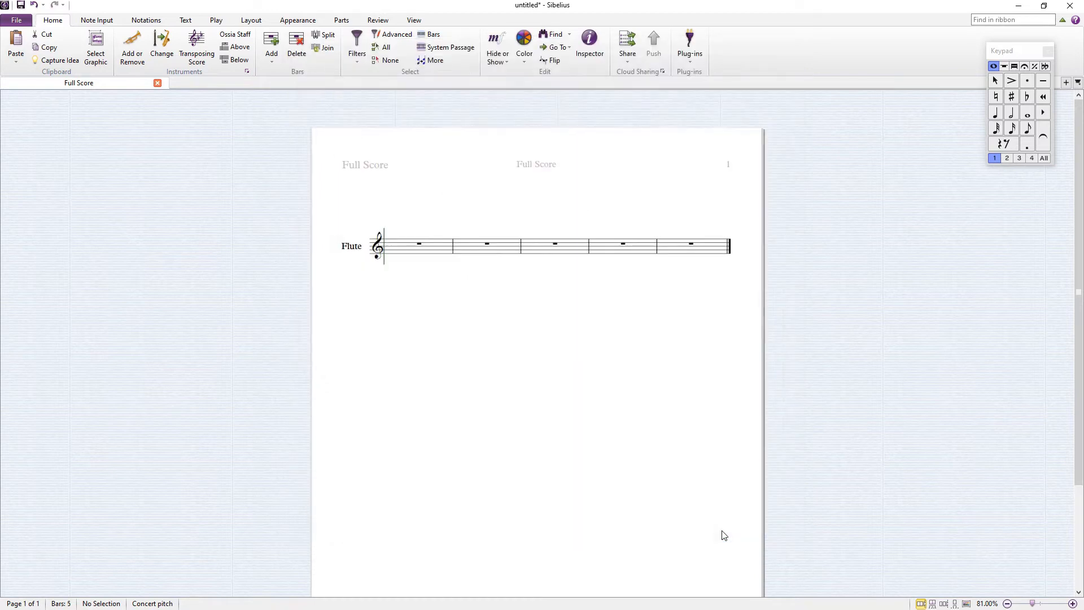
{"action": "left_click", "coordinate": [967, 604]}
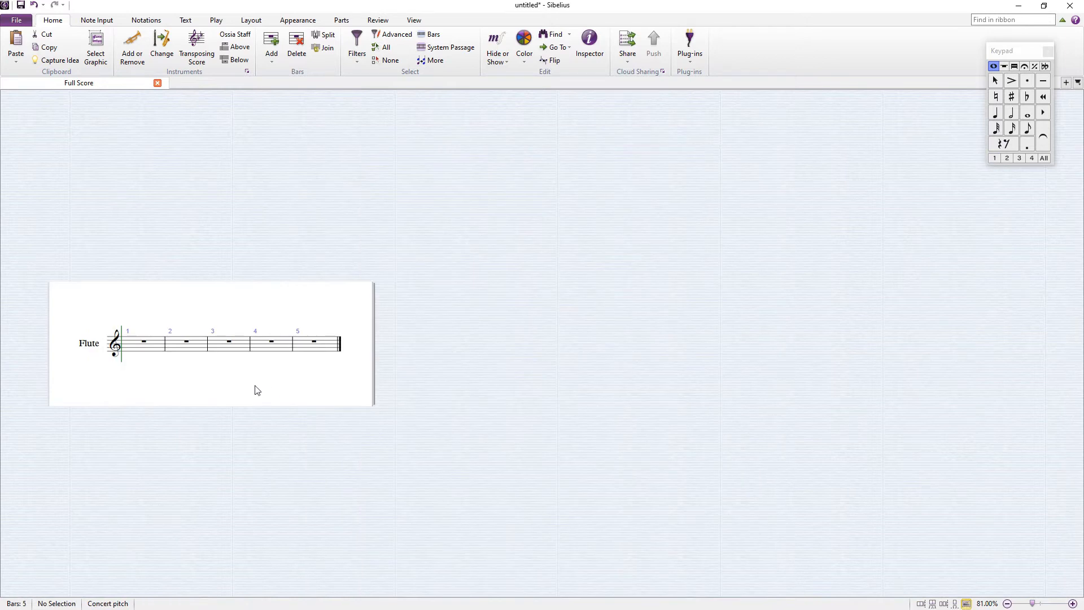
{"action": "left_click_drag", "start_coordinate": [257, 390], "coordinate": [545, 369]}
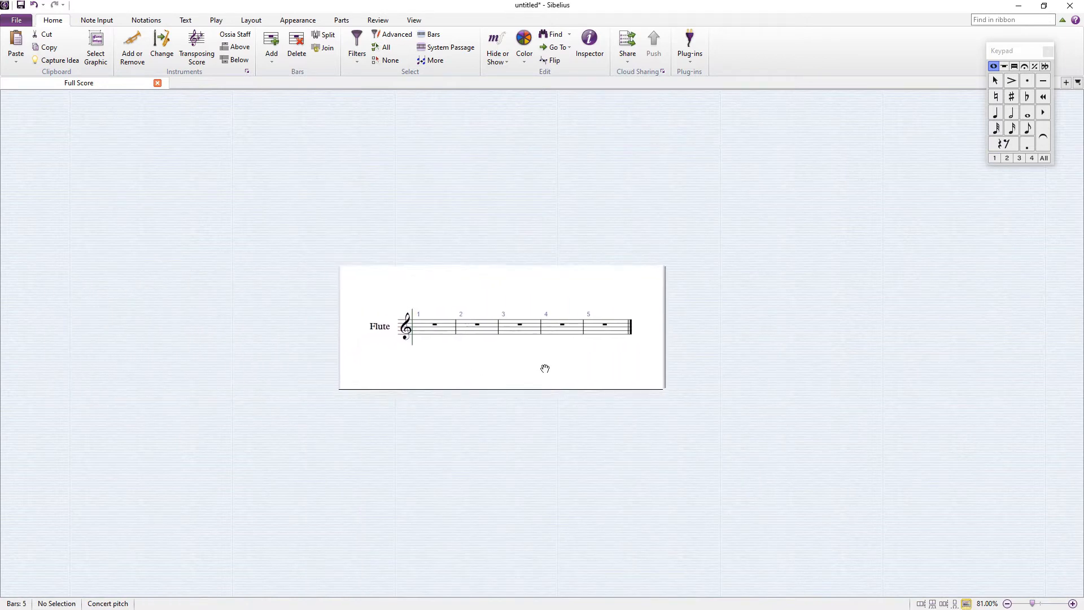
- Apply a D major key signature from bar 1 and remove the extra key change at the end of that bar
{"action": "left_click", "coordinate": [427, 327]}
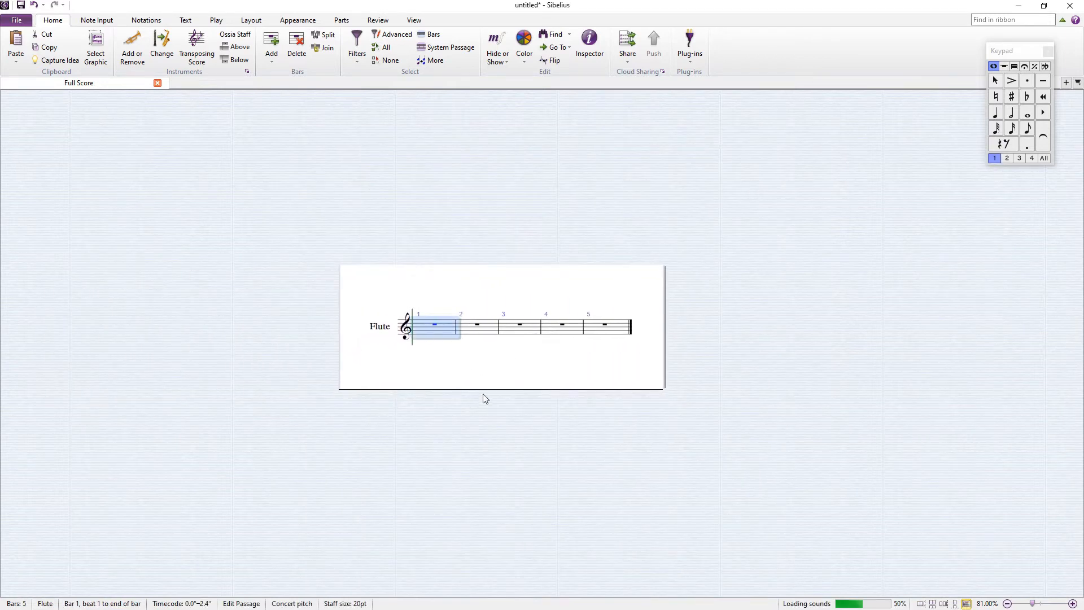
{"action": "key", "text": "k"}
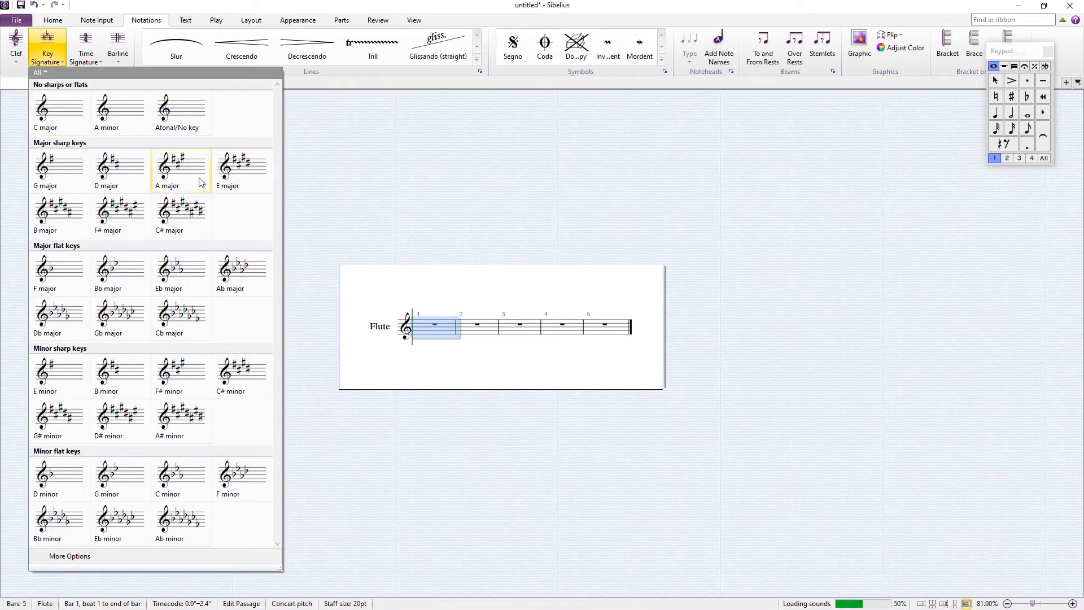
{"action": "left_click", "coordinate": [129, 171]}
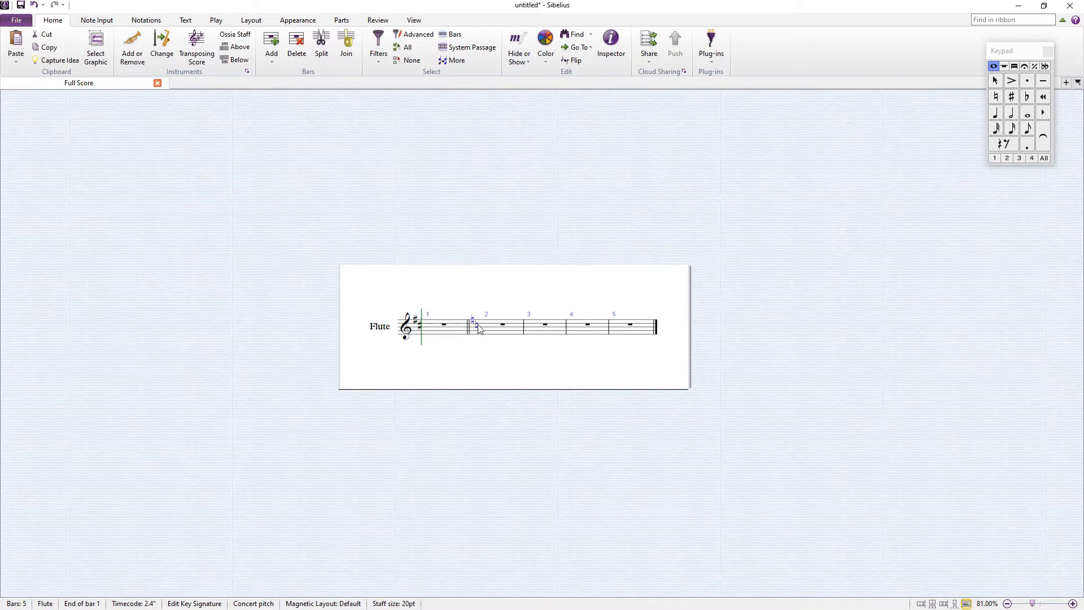
{"action": "left_click", "coordinate": [464, 350]}
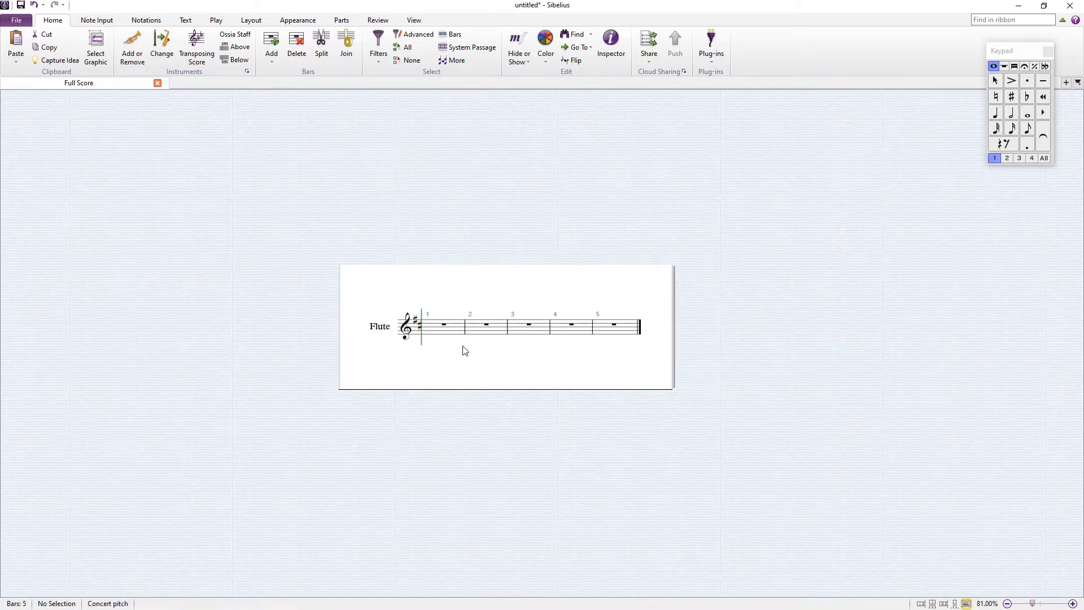
- Fill bars 1 to 4 of the flute staff with quarter notes on B4
{"action": "left_click", "coordinate": [431, 330]}
{"action": "key", "text": "b"}
{"action": "key", "text": "b"}
{"action": "key", "text": "b"}
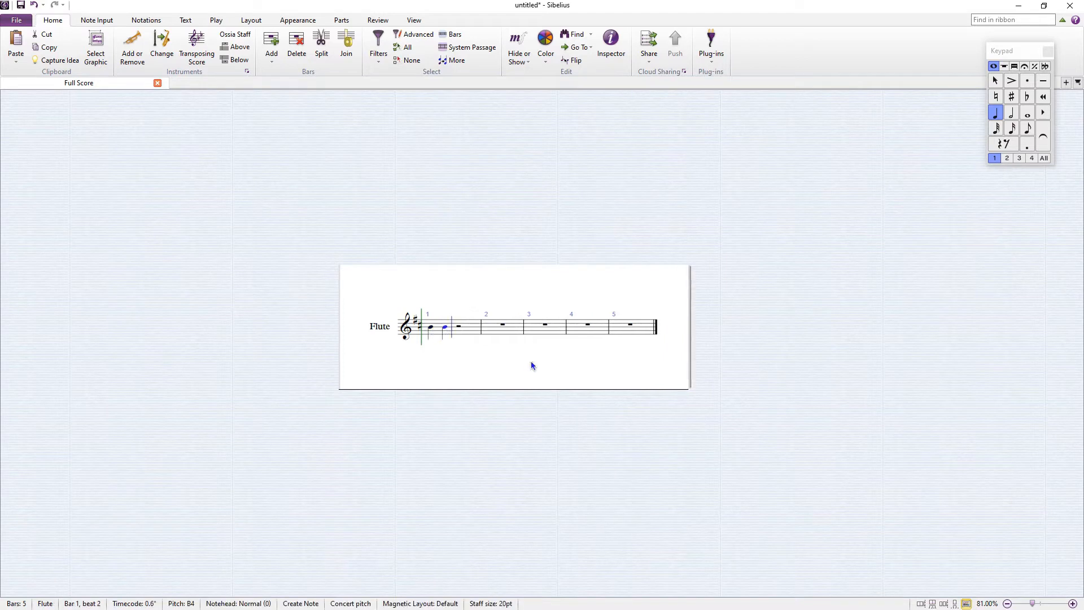
{"action": "key", "text": "b"}
{"action": "key", "text": "b"}
{"action": "key", "text": "b"}
{"action": "key", "text": "b"}
{"action": "key", "text": "b"}
{"action": "key", "text": "b"}
{"action": "key", "text": "b"}
{"action": "key", "text": "b"}
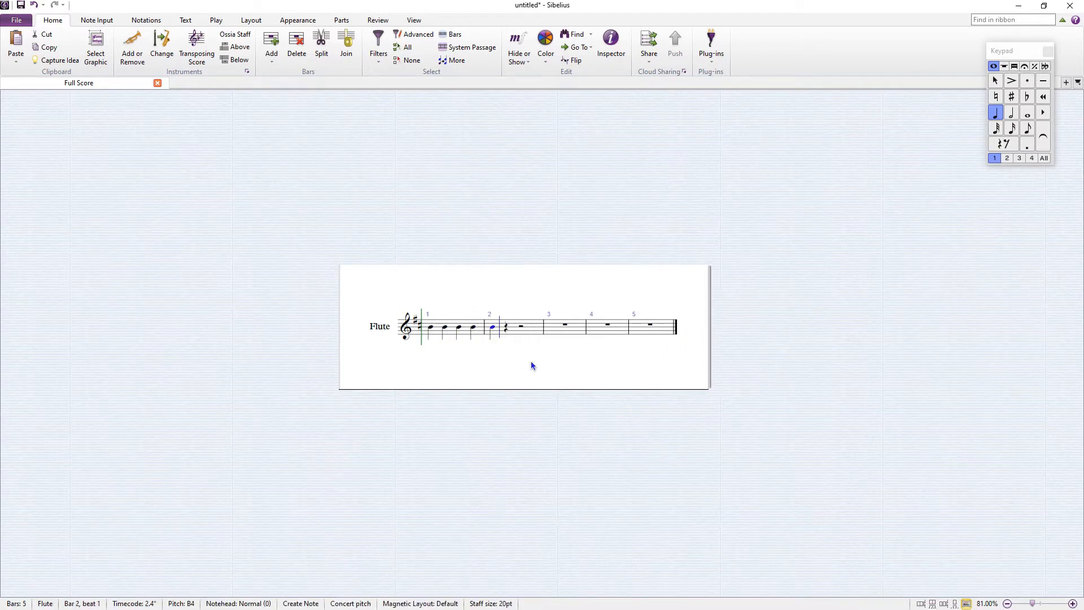
{"action": "key", "text": "b"}
{"action": "key", "text": "b"}
{"action": "key", "text": "b"}
{"action": "key", "text": "b"}
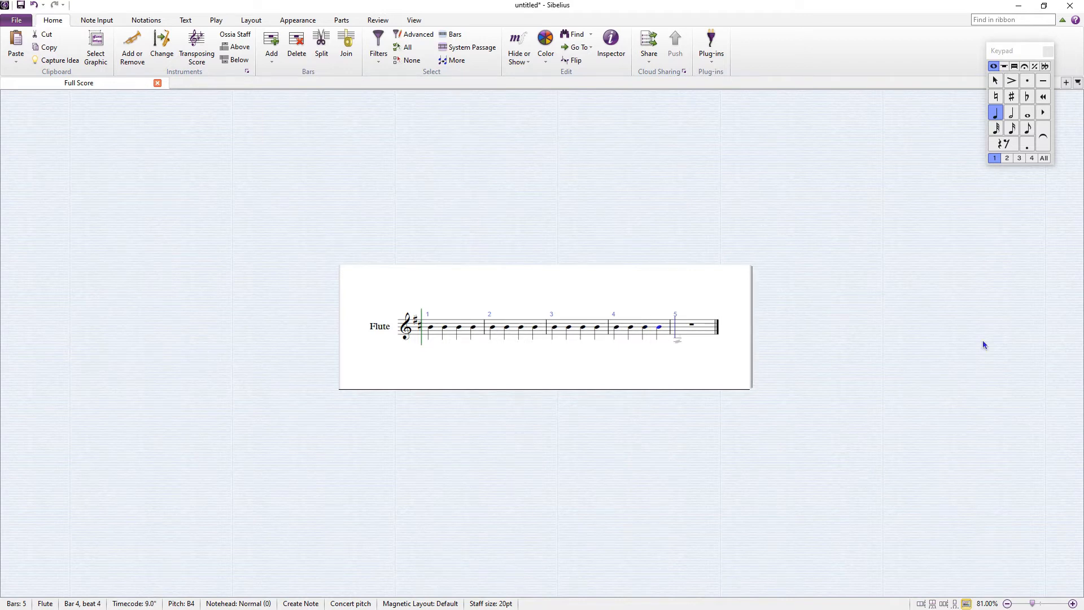
- End note entry and play back the varied rhythm on B4 in bars 1 to 4 of the flute staff
{"action": "key", "text": "Escape"}
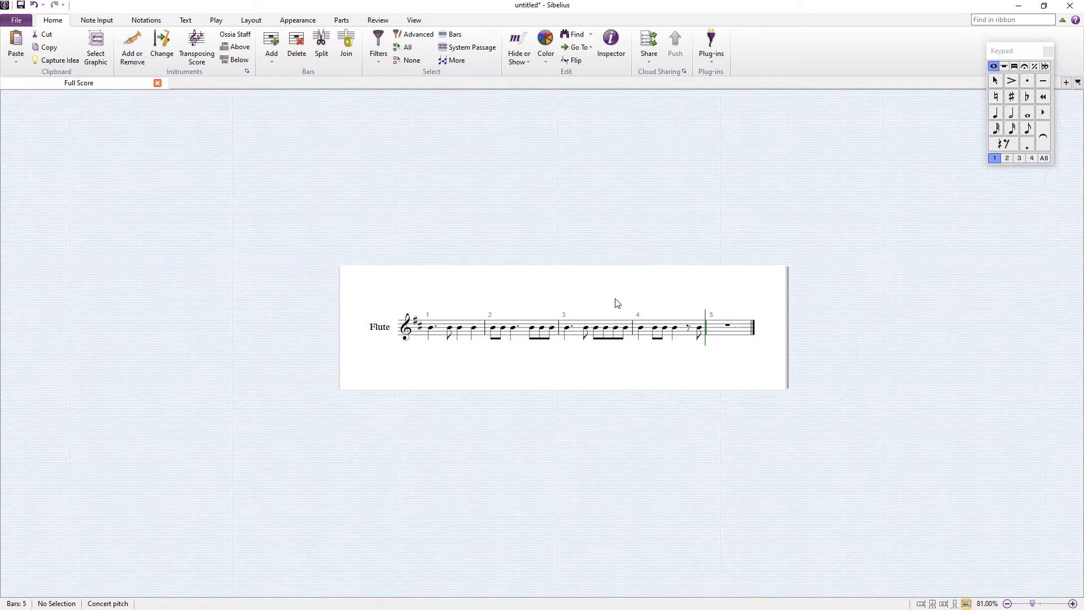
{"action": "scroll", "coordinate": [617, 303], "scroll_direction": "up", "scroll_amount": 2}
{"action": "key", "text": "space"}
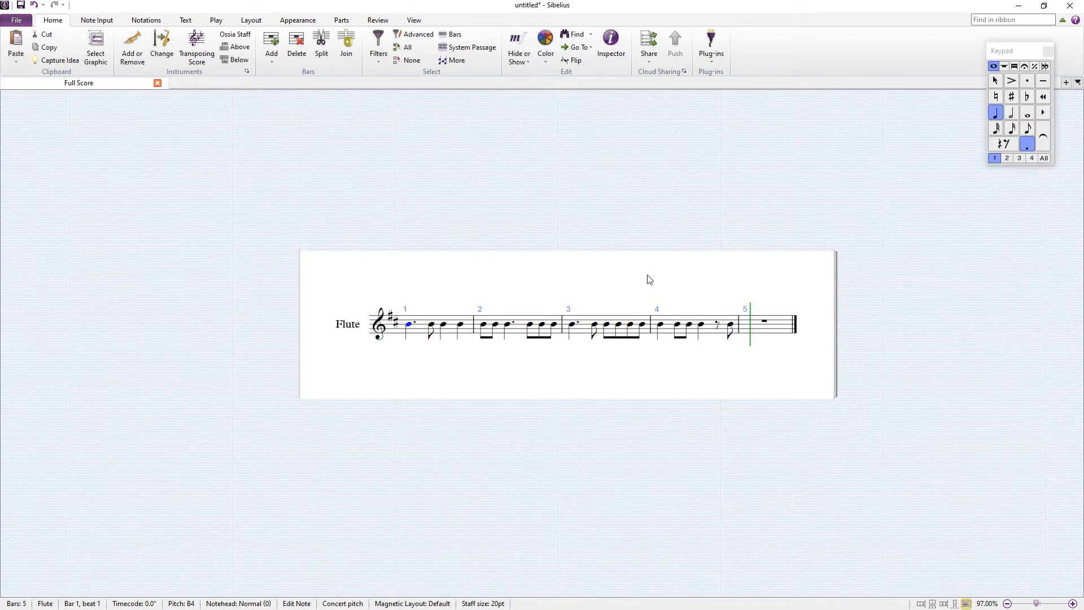
- Add a tempo mark of quarter note = 170 above bar 1 and play the flute line back at that speed
{"action": "key", "text": "ctrl+alt+t"}
{"action": "key", "text": "ctrl+4"}
{"action": "type", "text": "=170"}
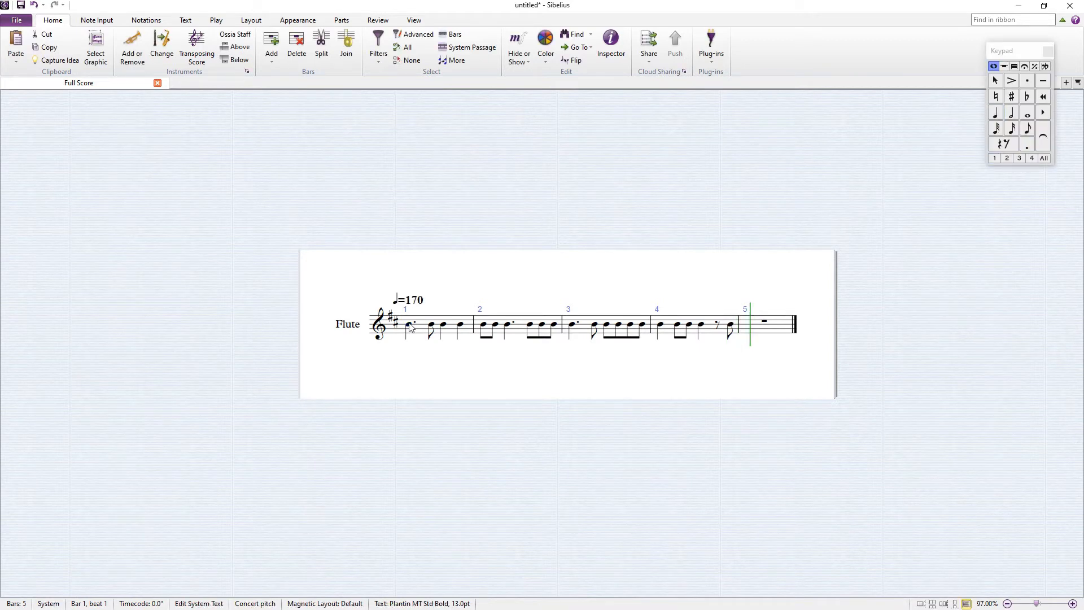
{"action": "key", "text": "Escape"}
{"action": "key", "text": "Escape"}
{"action": "key", "text": "Right"}
{"action": "key", "text": "space"}
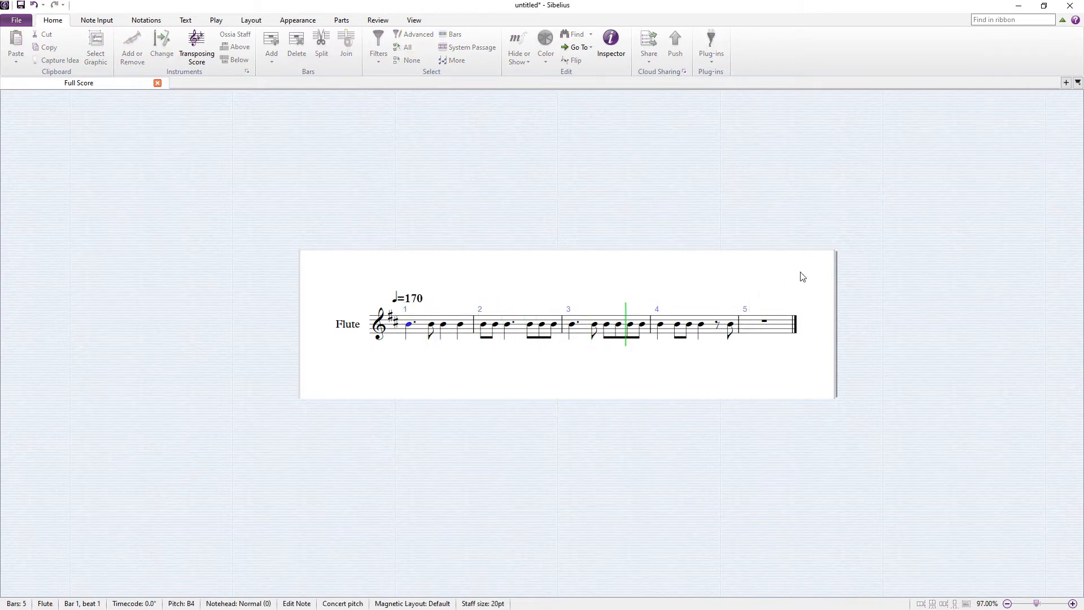
- Play the flute rhythm again from the first note of bar 1
{"action": "triple_click", "coordinate": [416, 329]}
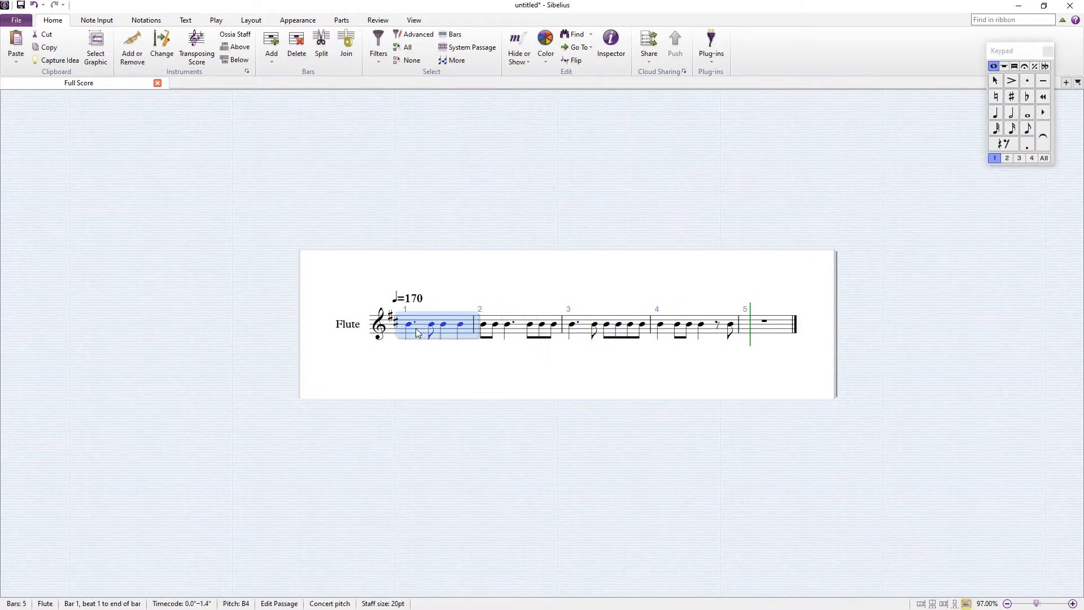
{"action": "key", "text": "KP_Multiply"}
{"action": "key", "text": "Escape"}
{"action": "left_click", "coordinate": [410, 325]}
{"action": "key", "text": "space"}
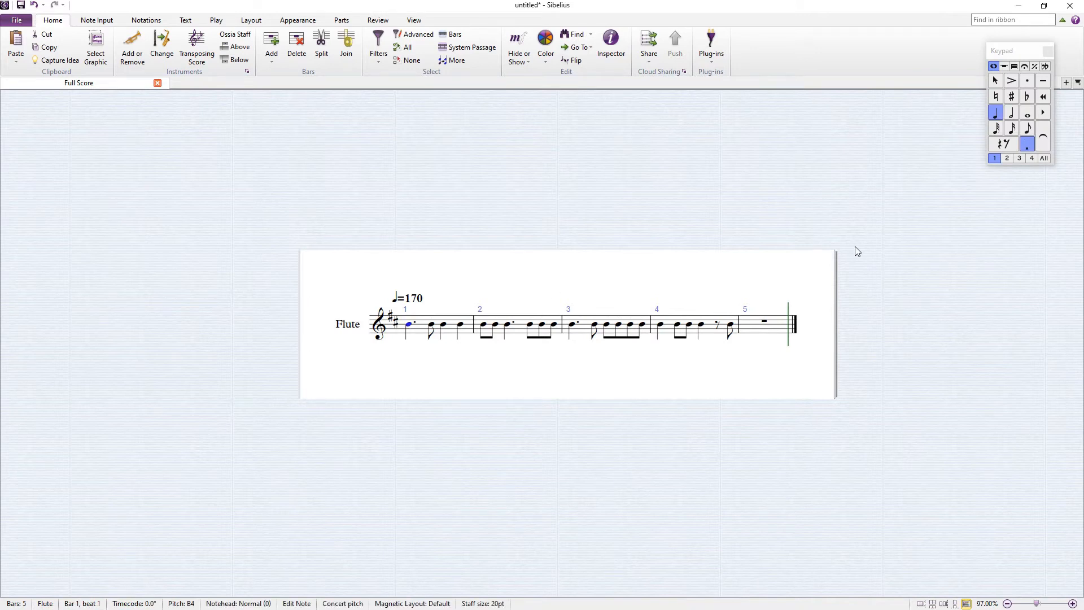
- Play back the four-bar flute melody and its extended version from the beginning
{"action": "key", "text": "ctrl+z"}
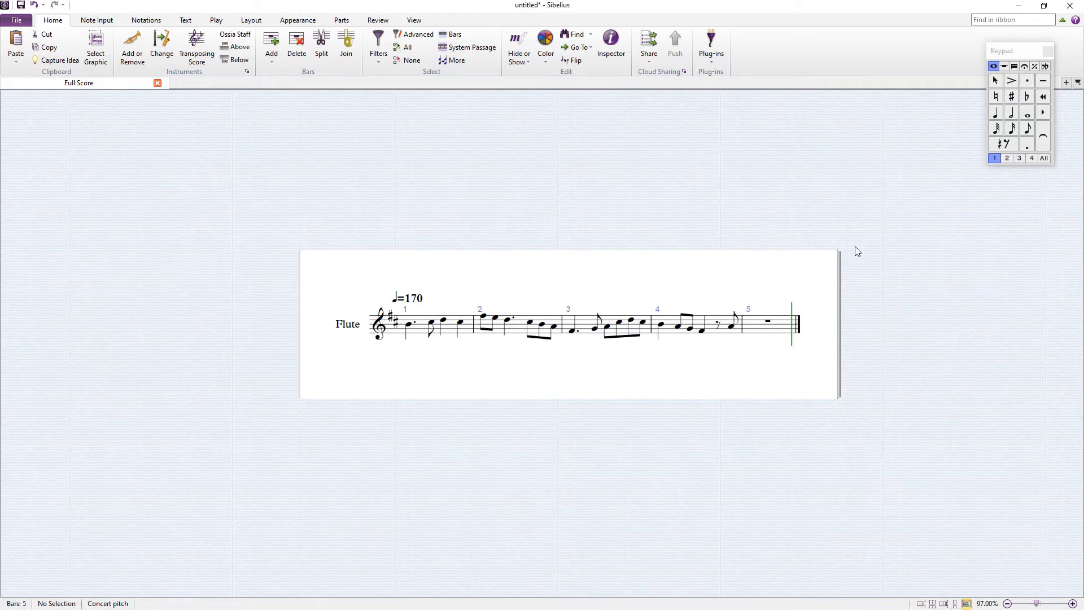
{"action": "key", "text": "space"}
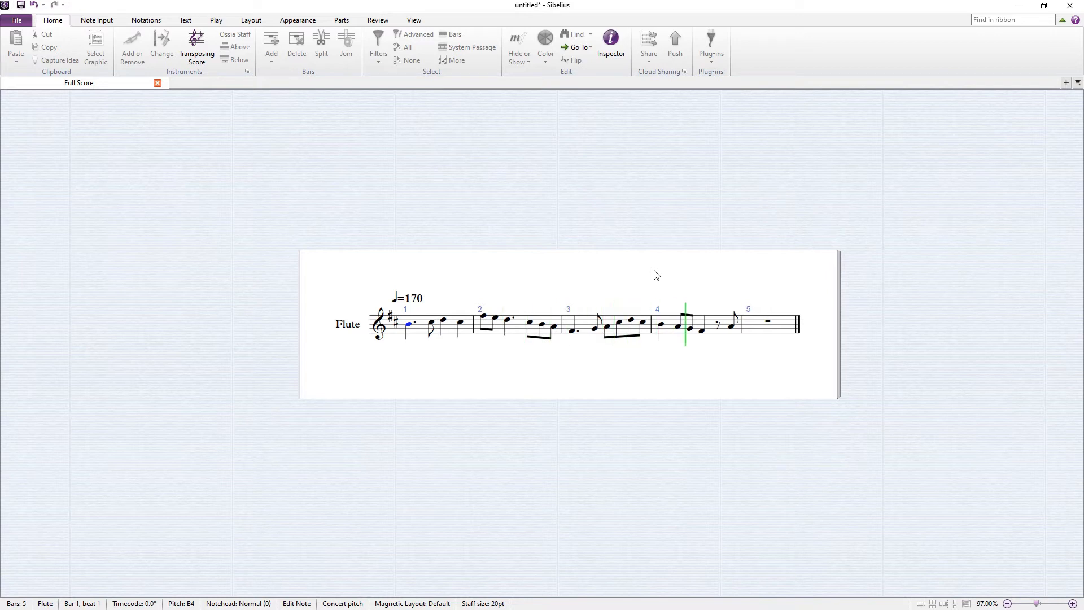
{"action": "key", "text": "space"}
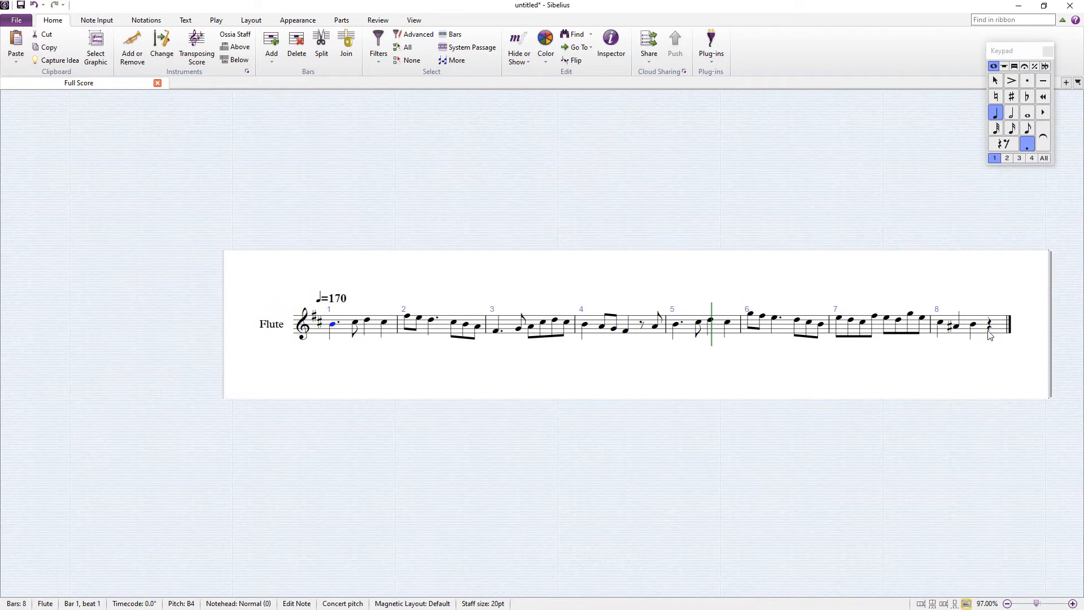
- Check the closing notes of bar 8, return the playback line to the start and play the eight-bar flute melody
{"action": "left_click", "coordinate": [988, 333]}
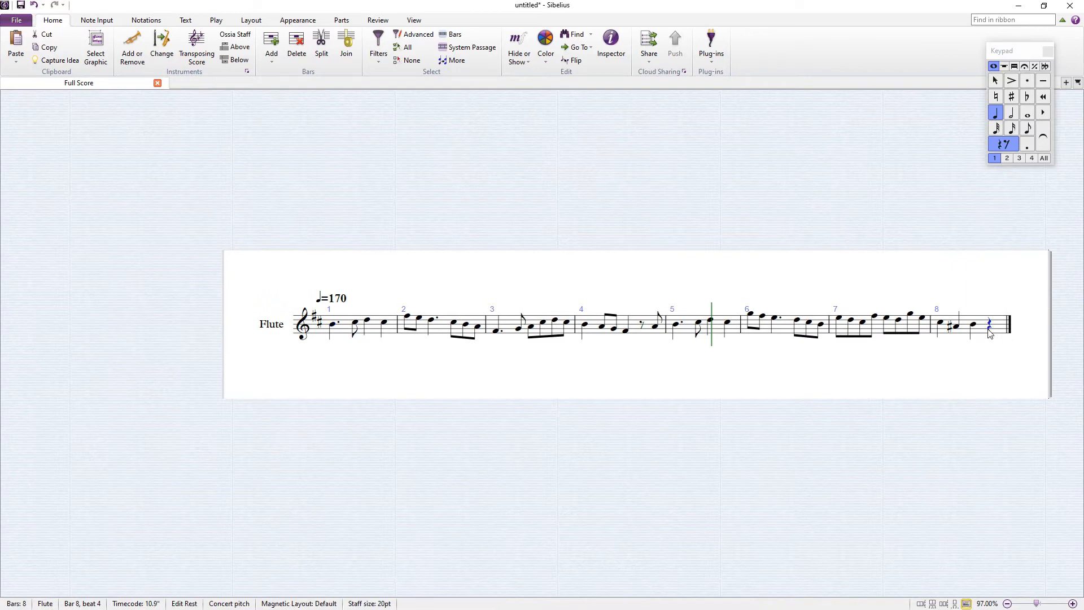
{"action": "key", "text": "ctrl+["}
{"action": "left_click", "coordinate": [333, 324]}
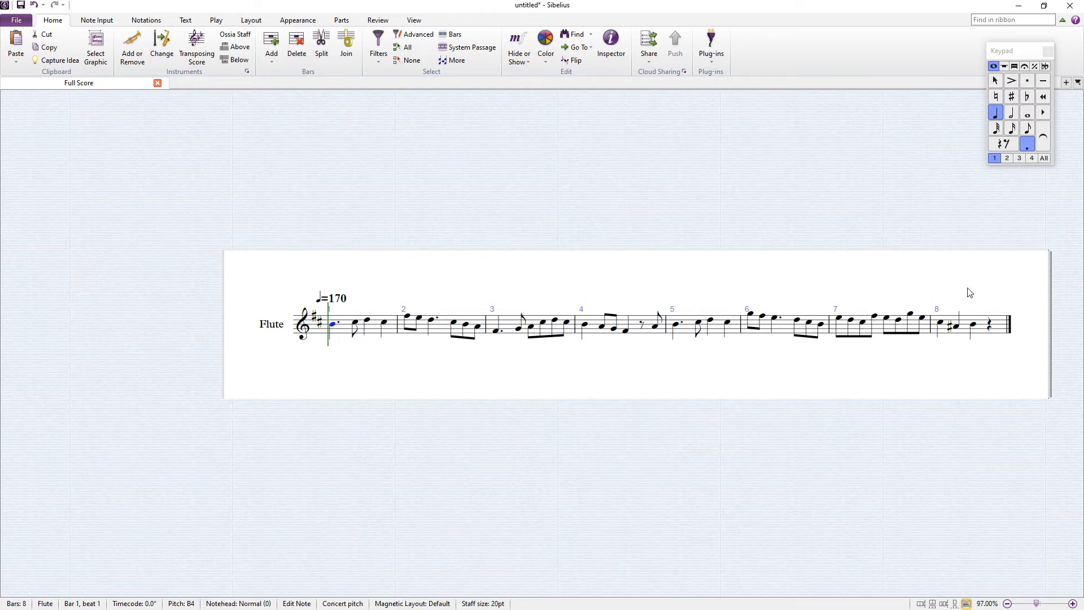
{"action": "left_click", "coordinate": [975, 328]}
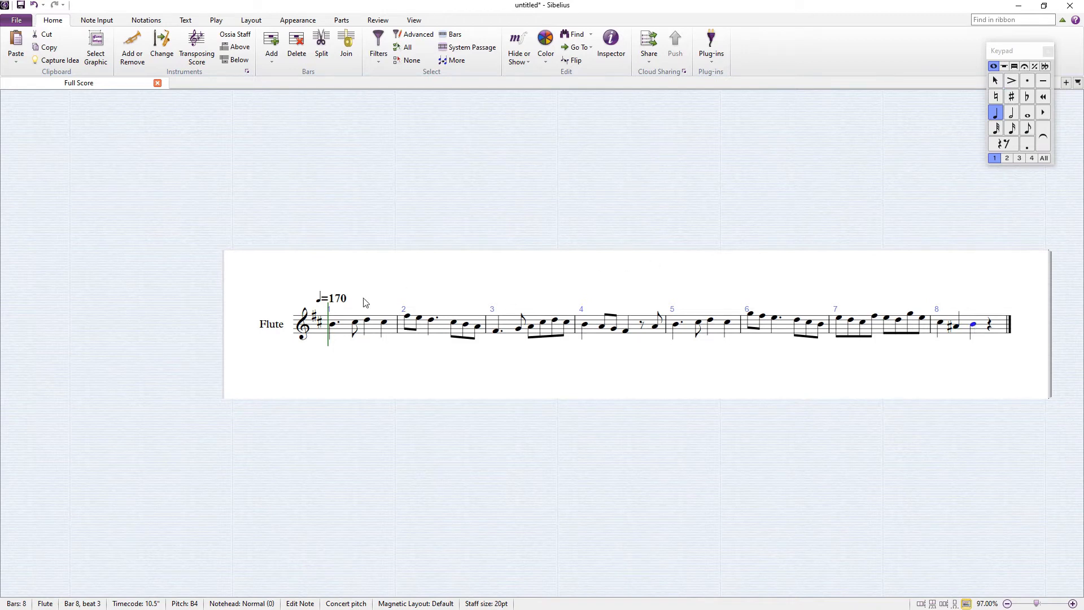
{"action": "left_click", "coordinate": [332, 325]}
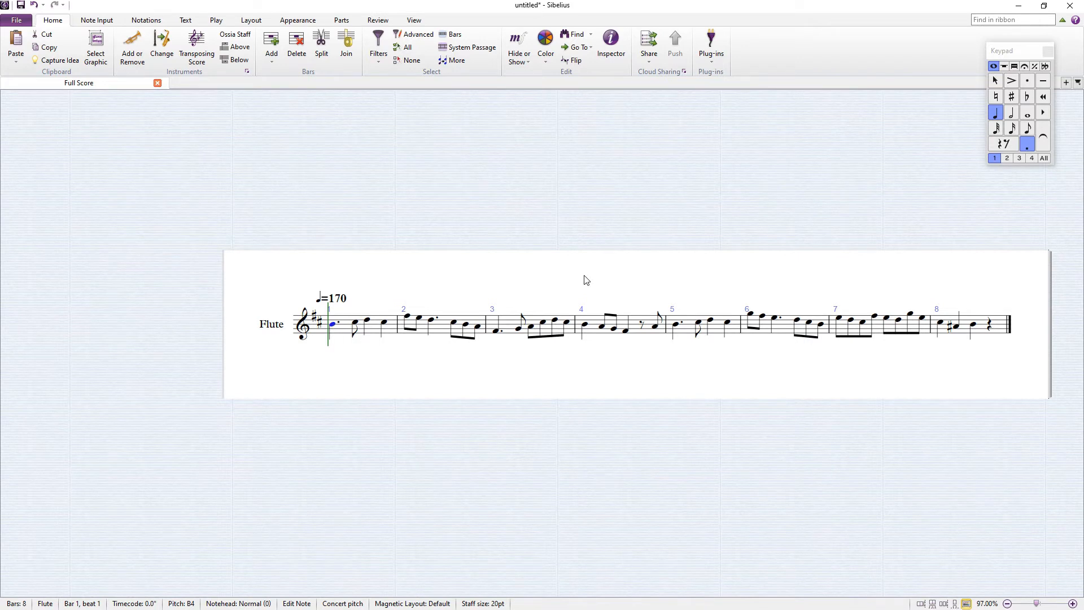
{"action": "key", "text": "space"}
- Add a Bassoon staff below the Flute and play both parts together
{"action": "key", "text": "i"}
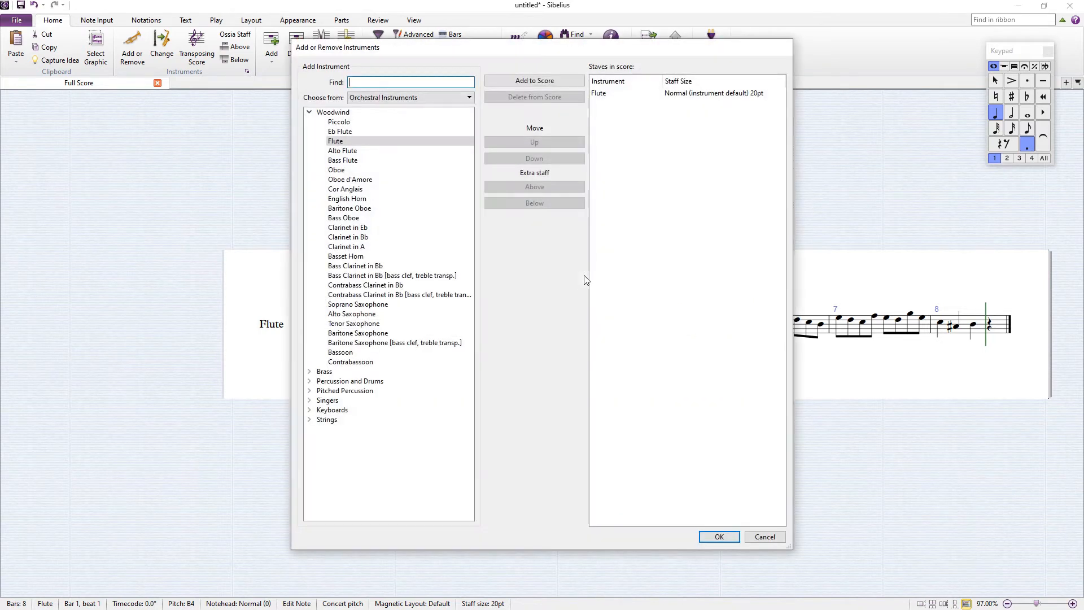
{"action": "double_click", "coordinate": [340, 352]}
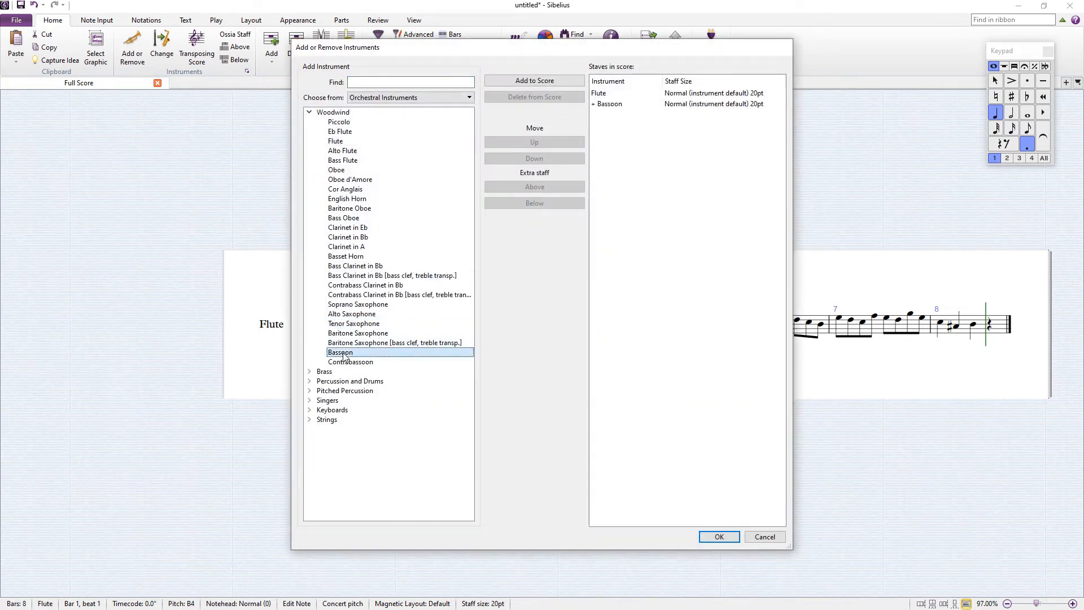
{"action": "left_click", "coordinate": [719, 539]}
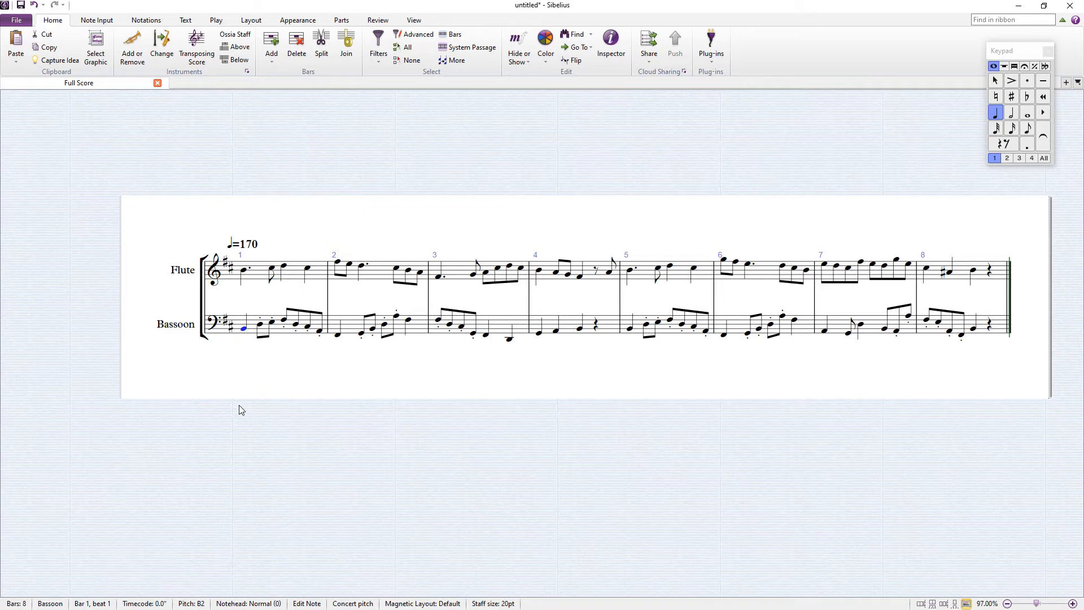
{"action": "key", "text": "space"}
- Add an Oboe staff between the Flute and Bassoon and lower the Oboe's level slightly in the mixer
{"action": "key", "text": "i"}
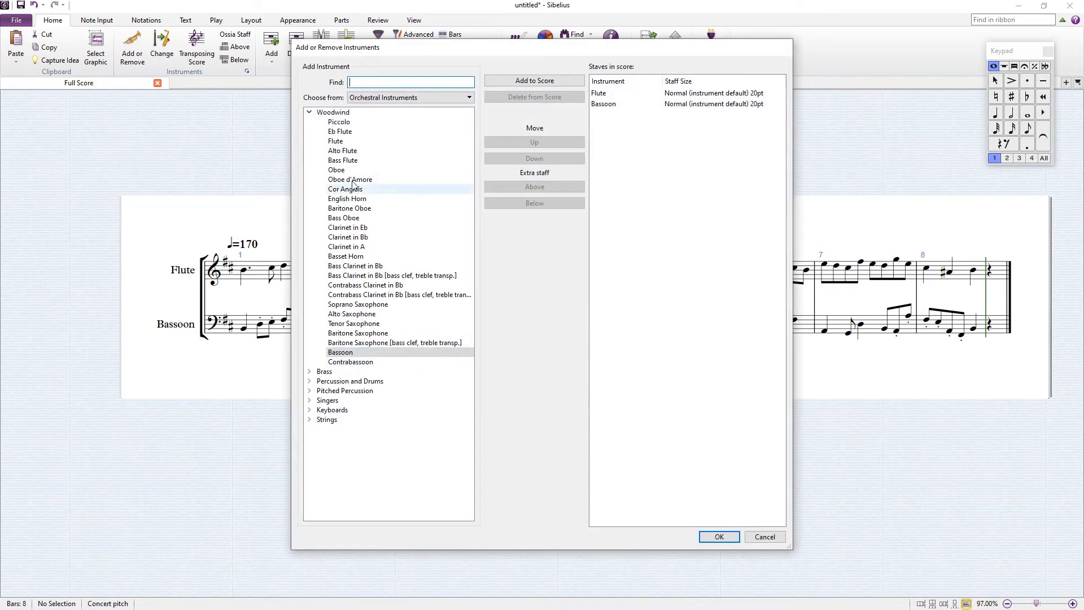
{"action": "double_click", "coordinate": [337, 170]}
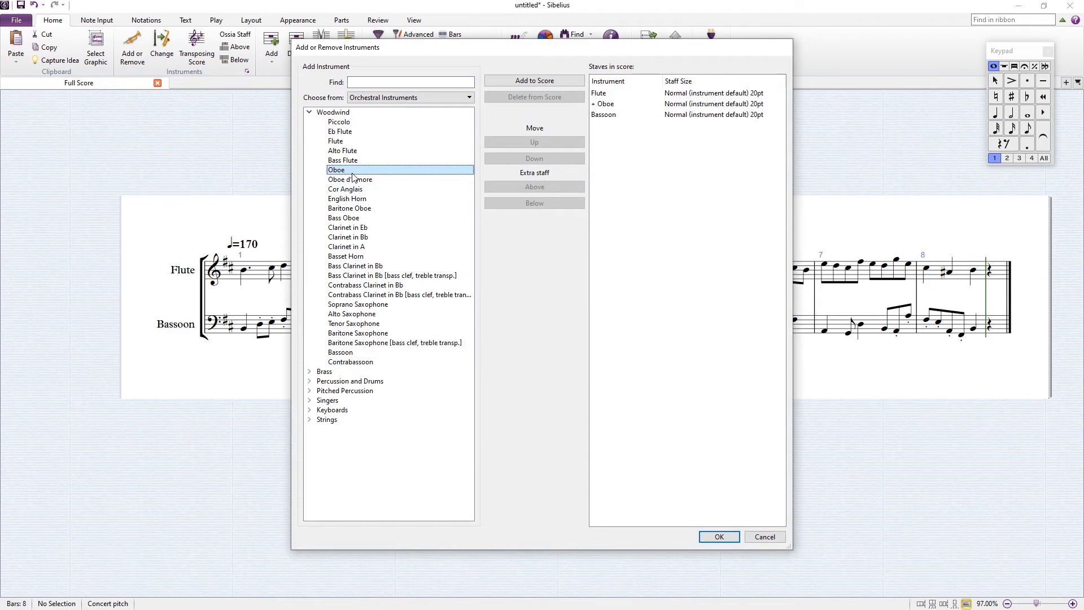
{"action": "left_click", "coordinate": [719, 537]}
{"action": "key", "text": "m"}
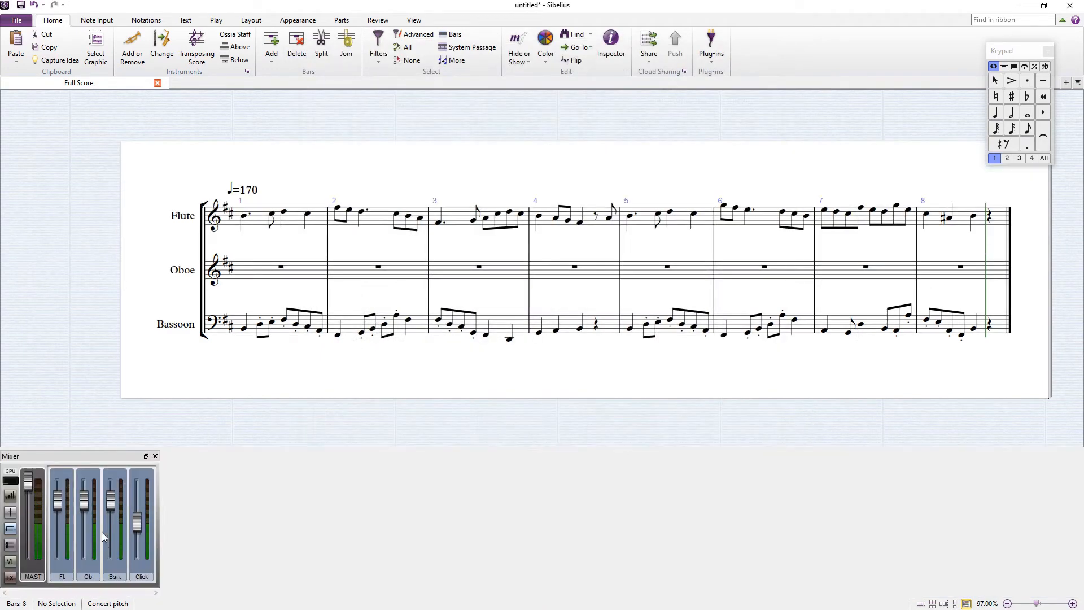
{"action": "left_click_drag", "start_coordinate": [89, 500], "coordinate": [90, 511]}
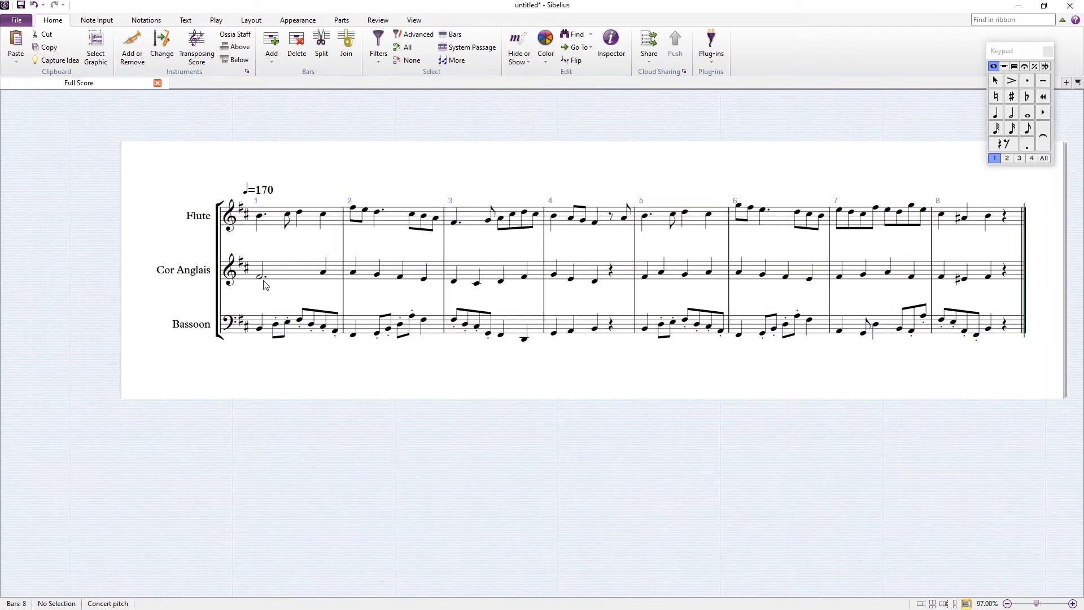
- Play the three-part score from the first note of the Cor Anglais staff
{"action": "left_click", "coordinate": [262, 277]}
{"action": "left_click_drag", "start_coordinate": [500, 137], "coordinate": [485, 187]}
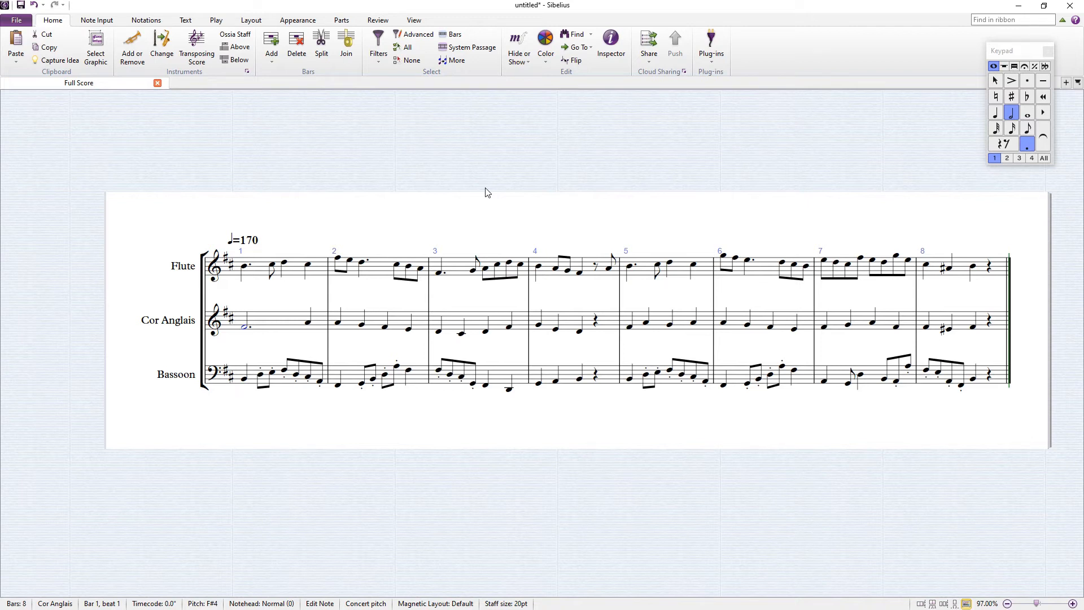
{"action": "key", "text": "space"}
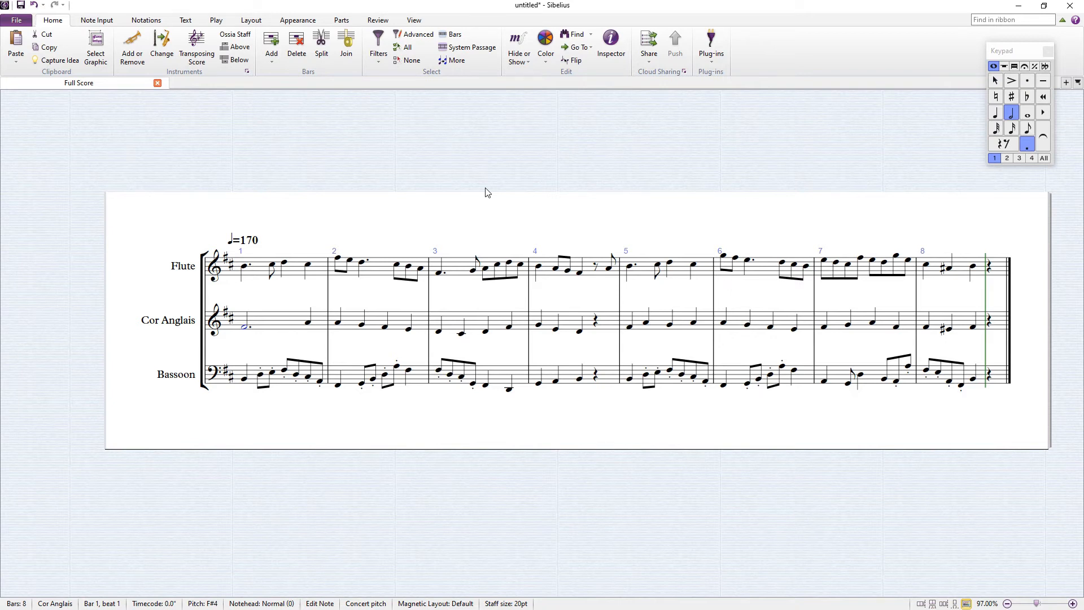
- Add a Clarinet in A staff between the Cor Anglais and Bassoon and play back the four-part score
{"action": "key", "text": "i"}
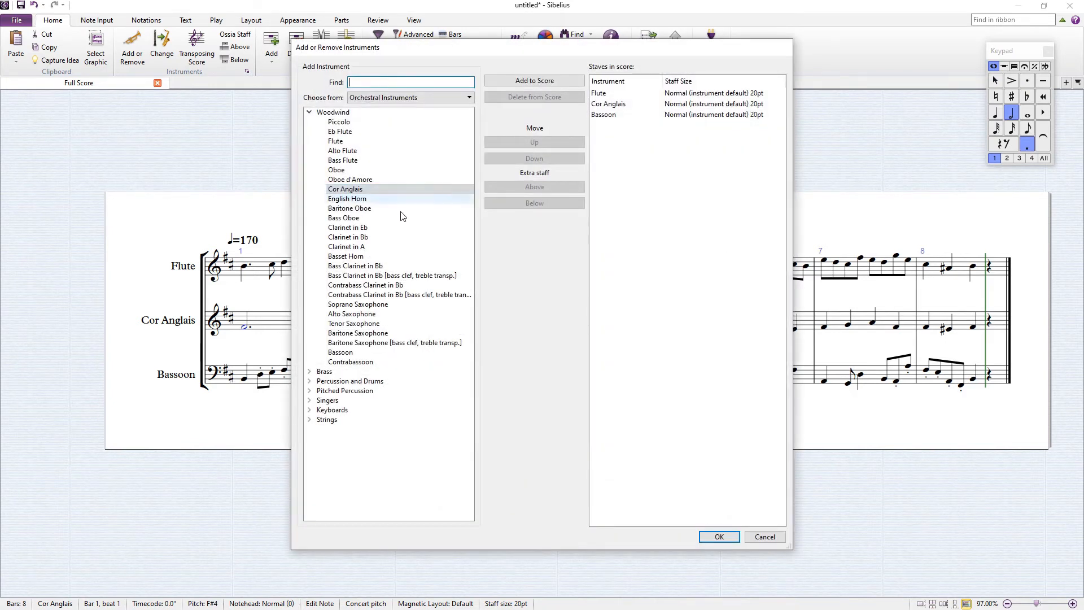
{"action": "double_click", "coordinate": [368, 247]}
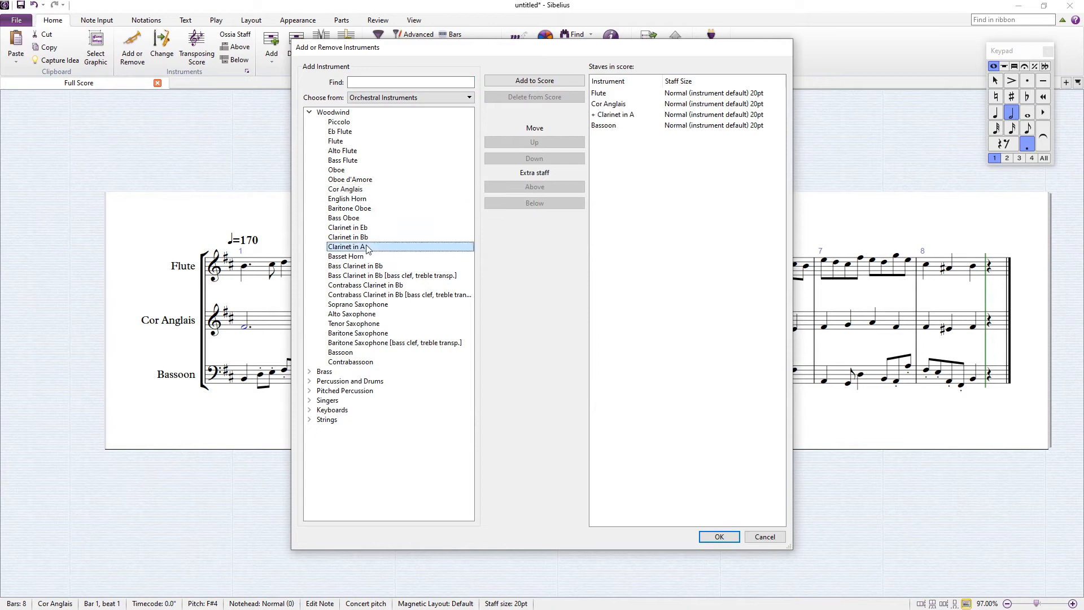
{"action": "left_click", "coordinate": [723, 540]}
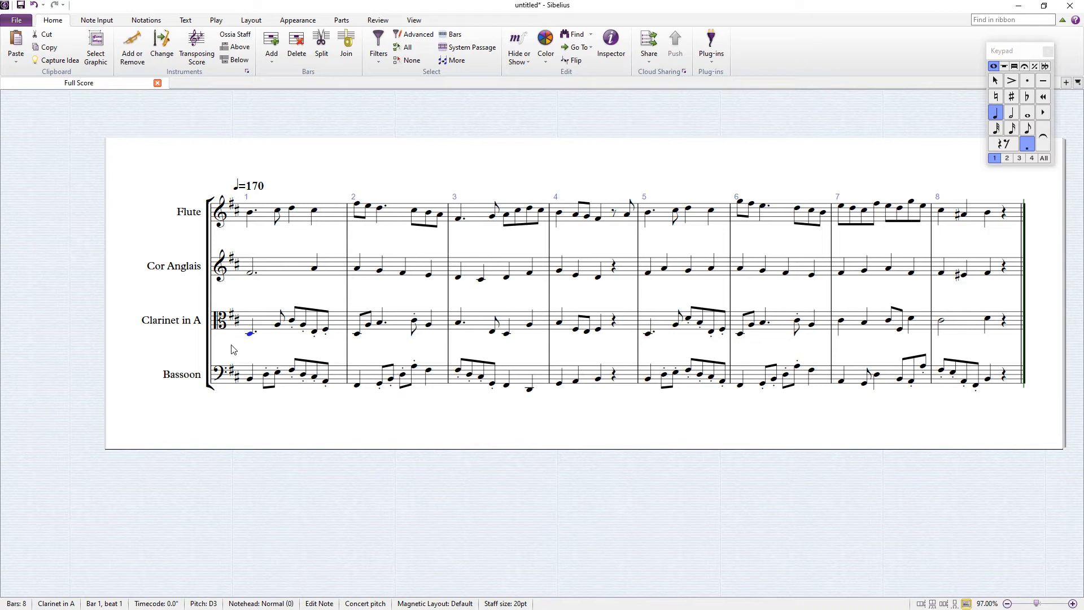
{"action": "key", "text": "space"}
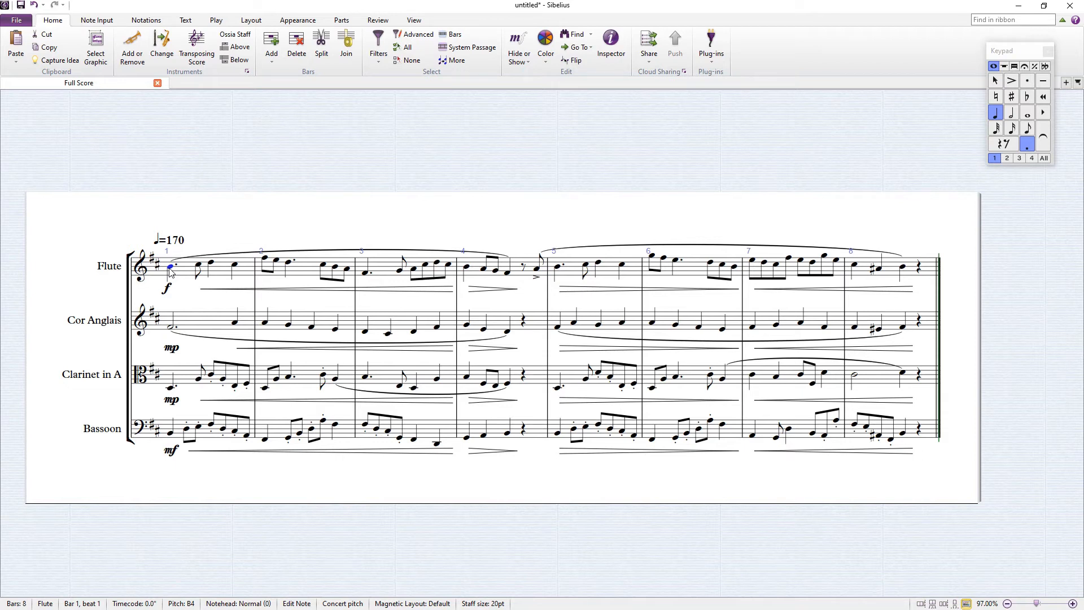
{"action": "key", "text": "space"}
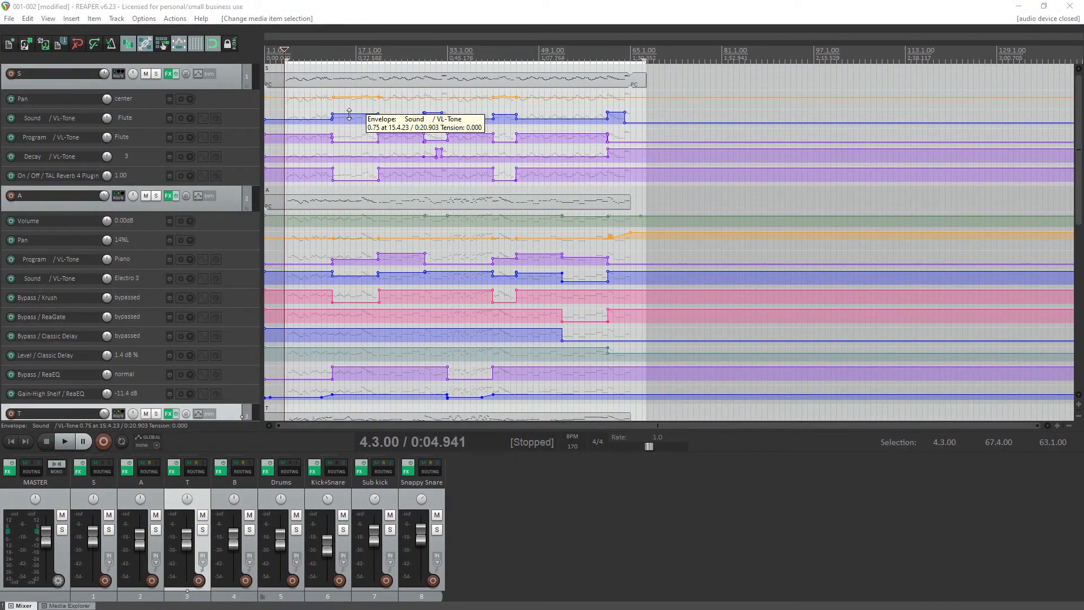
- Switch to REAPER and inspect the Sound and Program envelopes of track S and the Krush bypass envelope of track A
{"action": "left_click", "coordinate": [349, 115]}
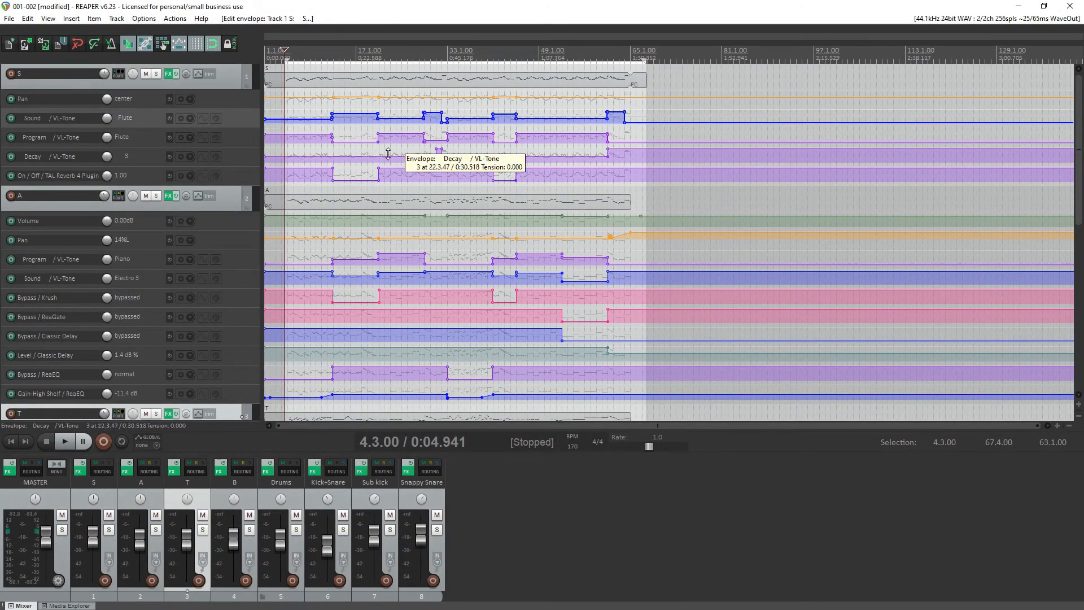
{"action": "left_click_drag", "start_coordinate": [435, 140], "coordinate": [434, 148]}
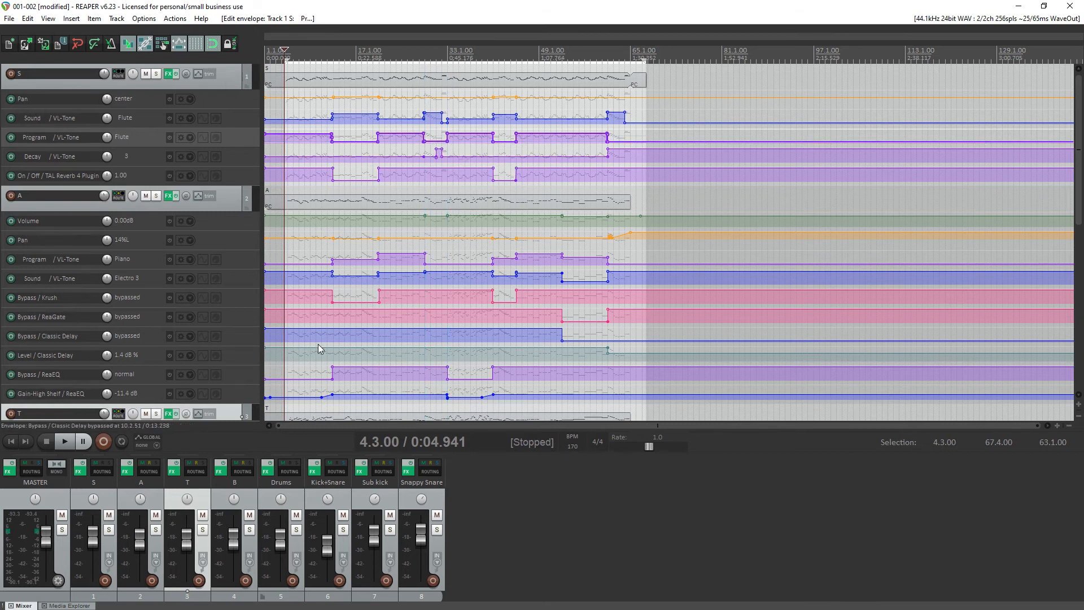
{"action": "left_click", "coordinate": [355, 298]}
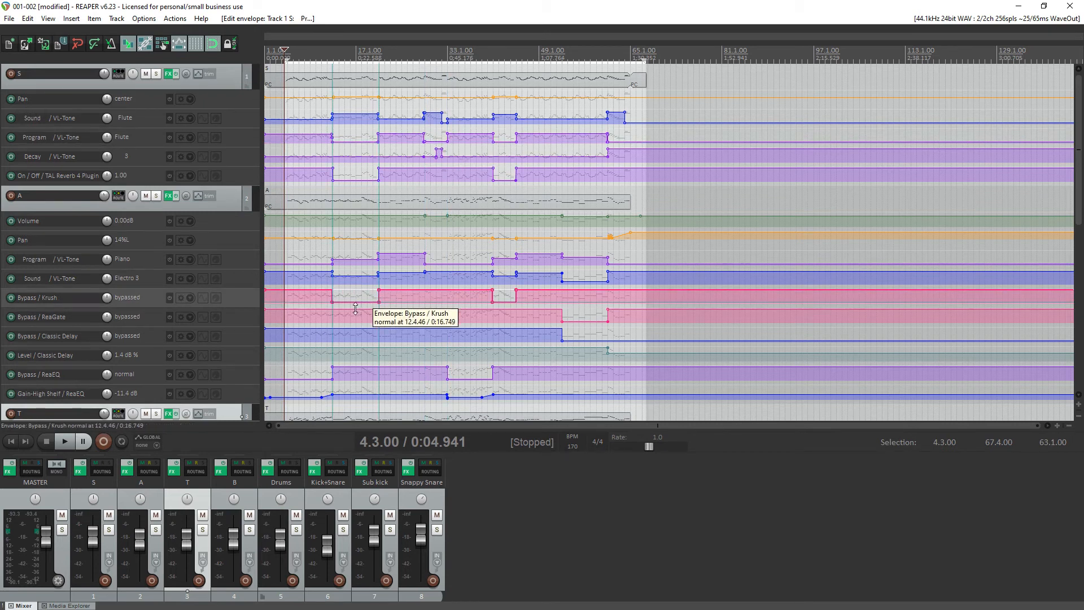
- Edit track A's ReaEQ Gain-High Shelf envelope and lower its VL-Tone Sound envelope around bar 33
{"action": "left_click_drag", "start_coordinate": [385, 367], "coordinate": [364, 381]}
{"action": "key", "text": "ctrl+z"}
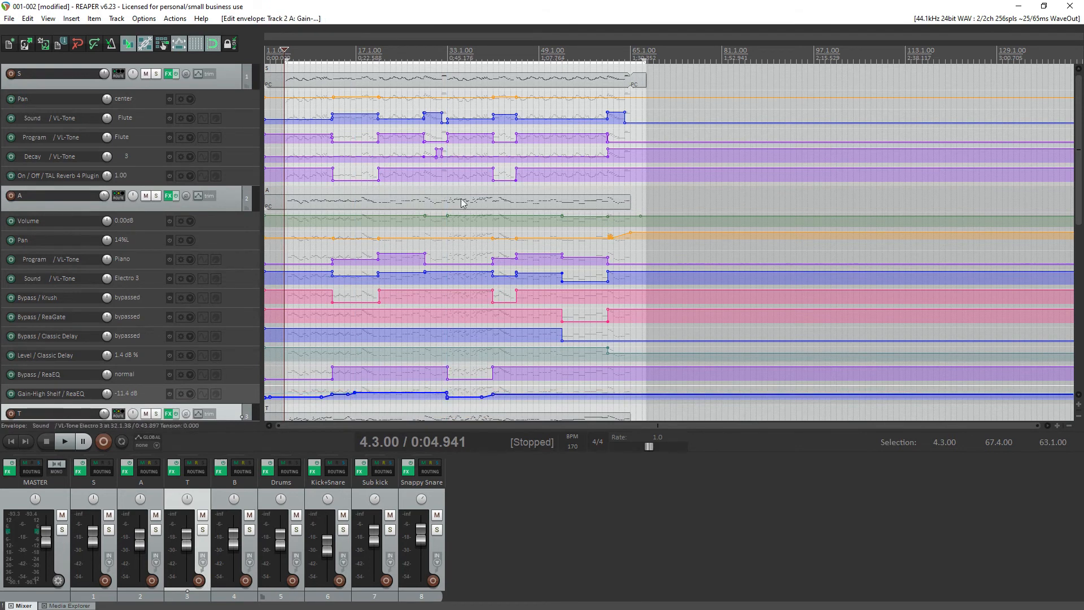
{"action": "mouse_move", "coordinate": [439, 271]}
{"action": "left_mouse_down"}
{"action": "mouse_move", "coordinate": [479, 271]}
{"action": "mouse_move", "coordinate": [456, 282]}
{"action": "mouse_move", "coordinate": [459, 305]}
{"action": "left_mouse_up"}
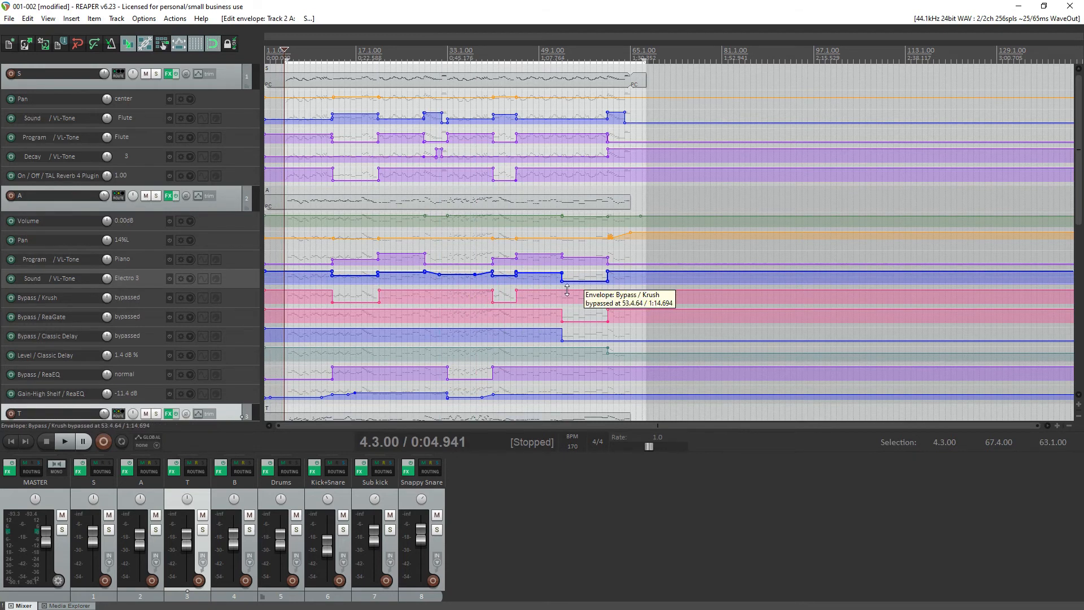
- Add points to track S's VL-Tone Decay envelope near bars 16 and 26, raising the second, and draw more points between bars 42 and 54
{"action": "left_click", "coordinate": [354, 156]}
{"action": "left_click", "coordinate": [408, 156]}
{"action": "left_click_drag", "start_coordinate": [409, 157], "coordinate": [408, 153]}
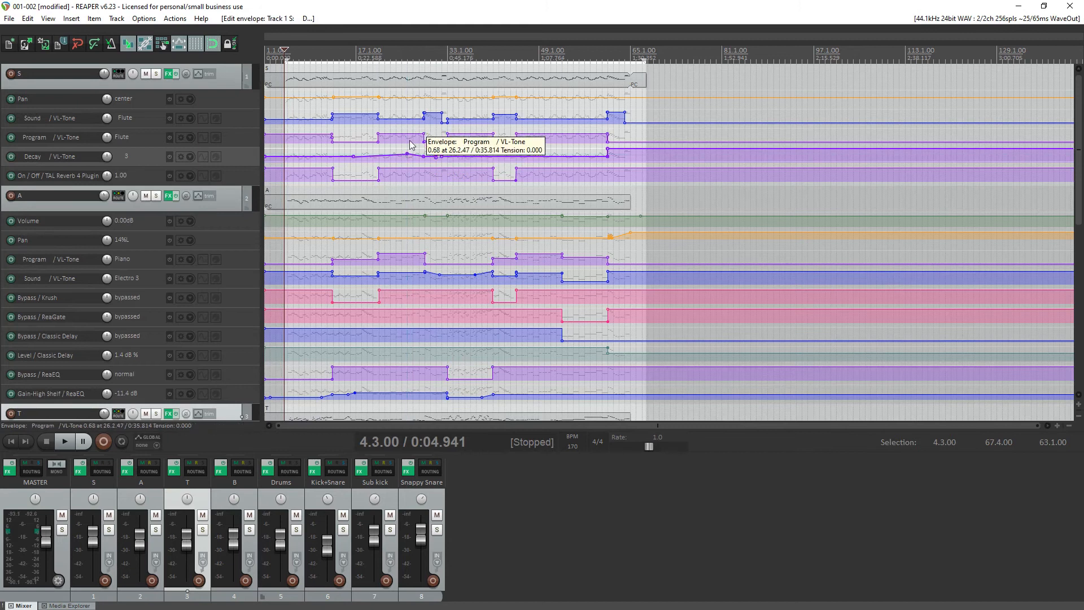
{"action": "left_click", "coordinate": [501, 157], "text": "ctrl"}
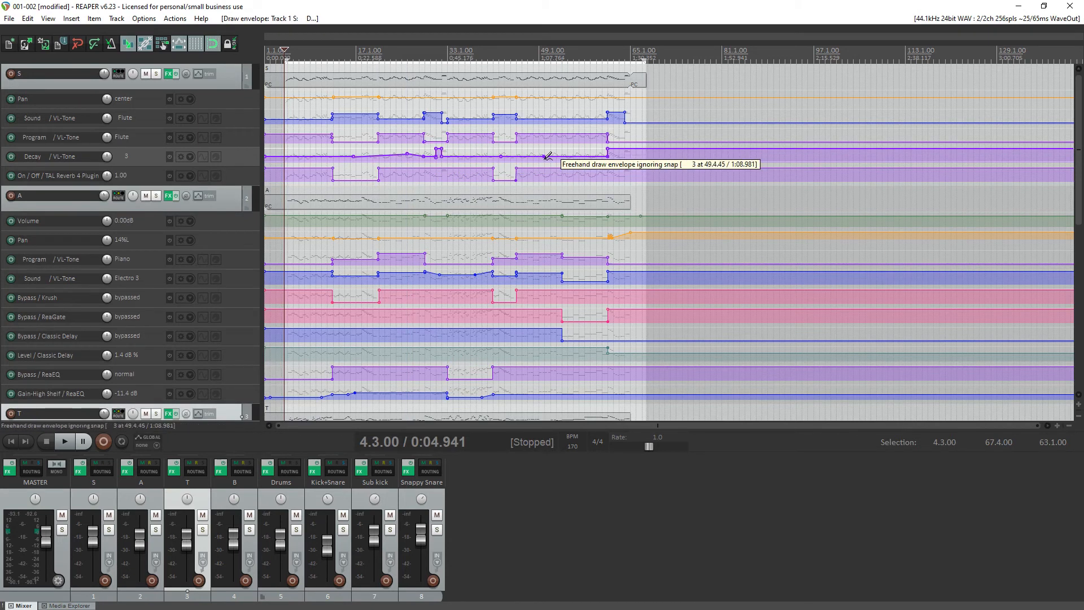
{"action": "left_click", "coordinate": [544, 156], "text": "ctrl"}
{"action": "left_click", "coordinate": [569, 156], "text": "ctrl"}
{"action": "left_click", "coordinate": [505, 166]}
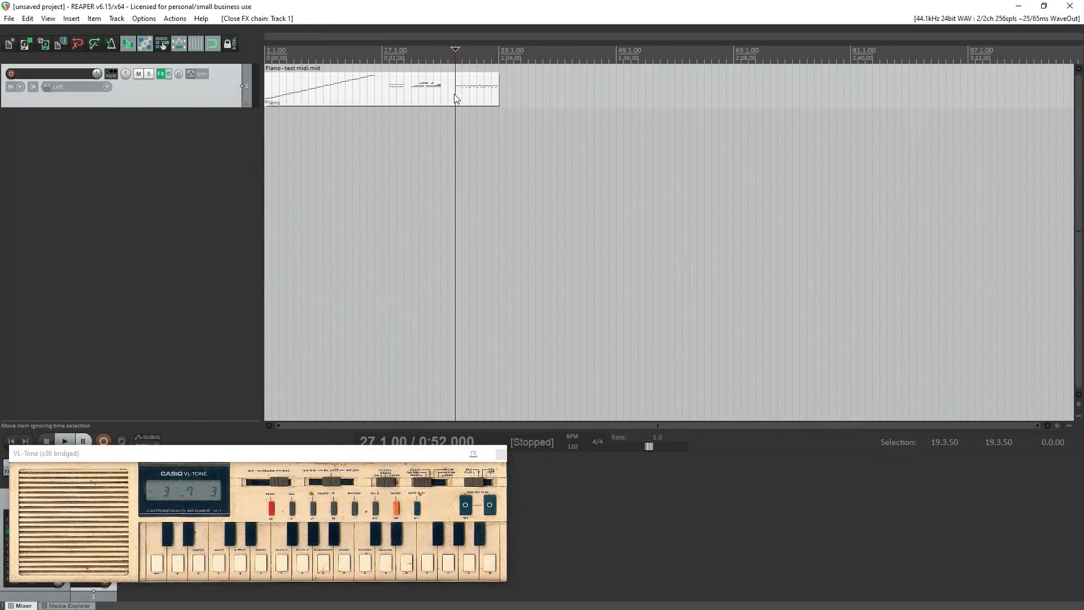
- Move the last section of the test MIDI item to the project start and show the VL-Tone Program, Octave and Sound envelopes
{"action": "left_click_drag", "start_coordinate": [477, 94], "coordinate": [291, 95]}
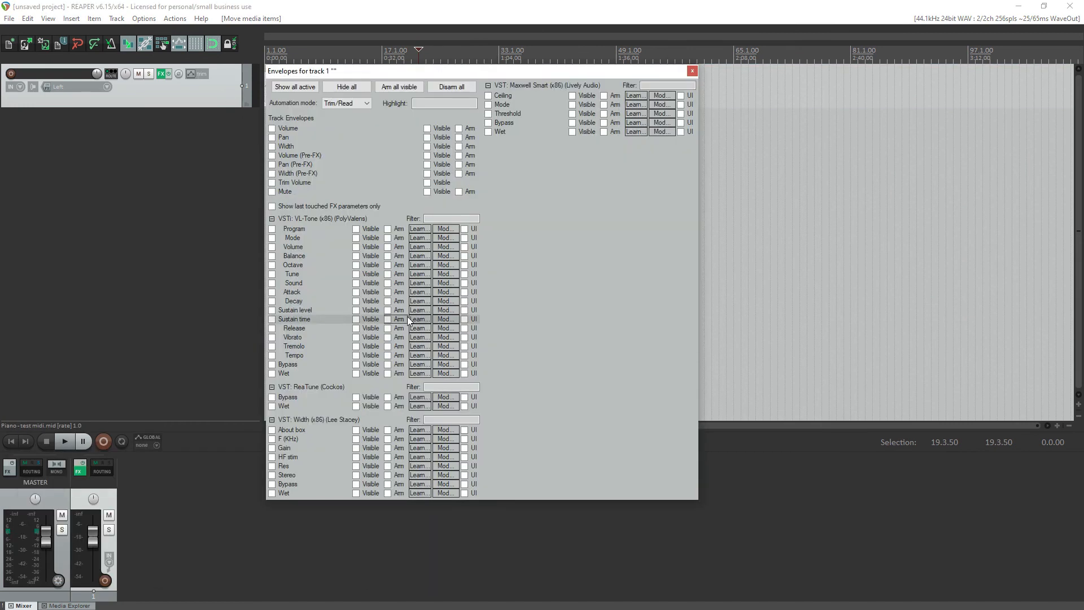
{"action": "left_click", "coordinate": [293, 265]}
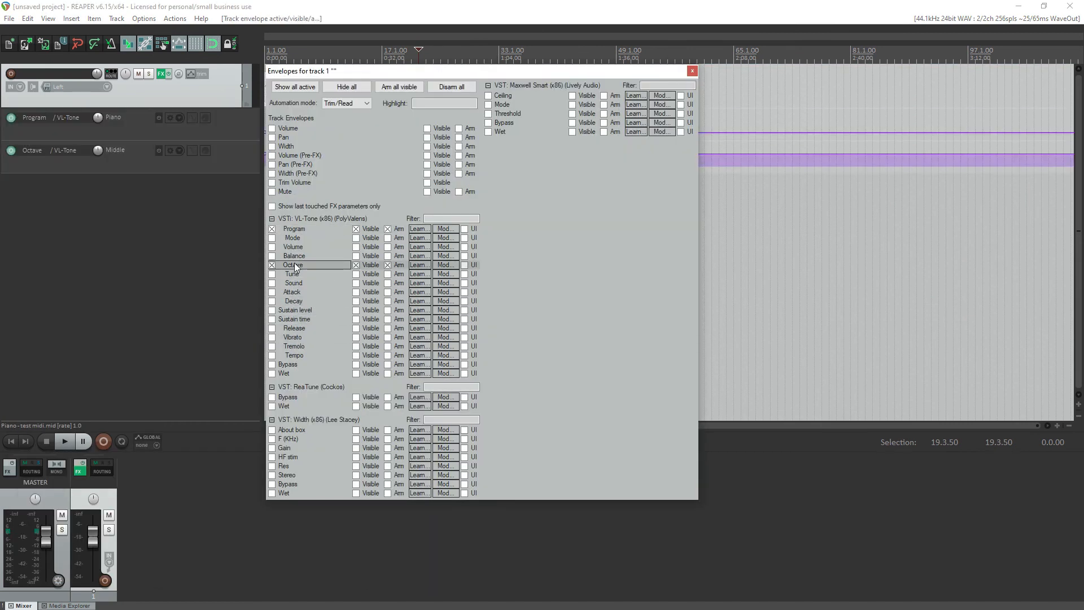
{"action": "left_click", "coordinate": [294, 282]}
{"action": "key", "text": "Escape"}
- Play back the start of the moved MIDI item briefly
{"action": "scroll", "coordinate": [296, 152], "scroll_direction": "up", "scroll_amount": 3}
{"action": "left_click", "coordinate": [11, 442]}
{"action": "left_click", "coordinate": [65, 442]}
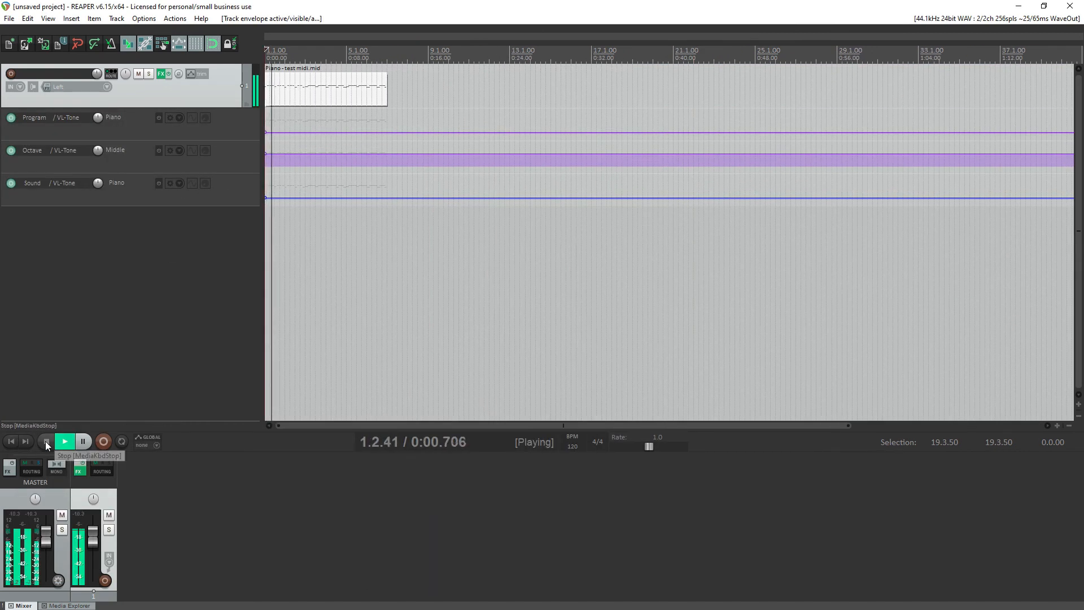
{"action": "left_click", "coordinate": [47, 442]}
- Add a Program envelope point at bar 2 and copy the first bar's points along each bar up to bar 7
{"action": "scroll", "coordinate": [323, 144], "scroll_direction": "up", "scroll_amount": 2}
{"action": "left_click", "coordinate": [304, 141]}
{"action": "left_click_drag", "start_coordinate": [303, 140], "coordinate": [265, 124]}
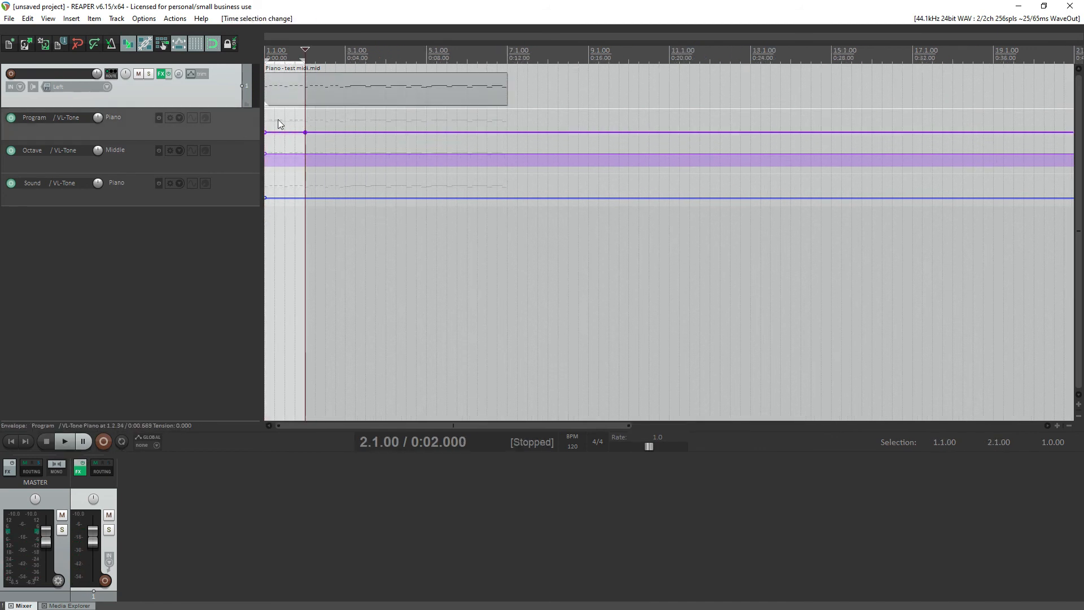
{"action": "right_click", "coordinate": [284, 119]}
{"action": "left_click", "coordinate": [350, 208]}
{"action": "left_click", "coordinate": [317, 112]}
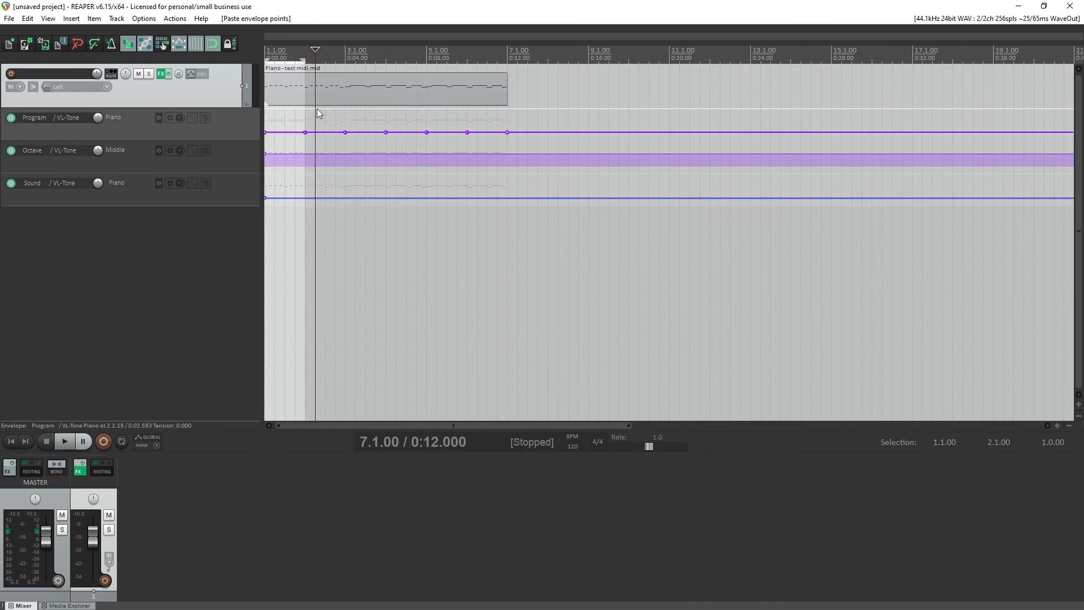
- Add a mid-bar Program envelope point at 1.3 and copy the first bar's points repeatedly, making half-bar points up to bar 7
{"action": "right_click", "coordinate": [288, 131]}
{"action": "left_click", "coordinate": [289, 164]}
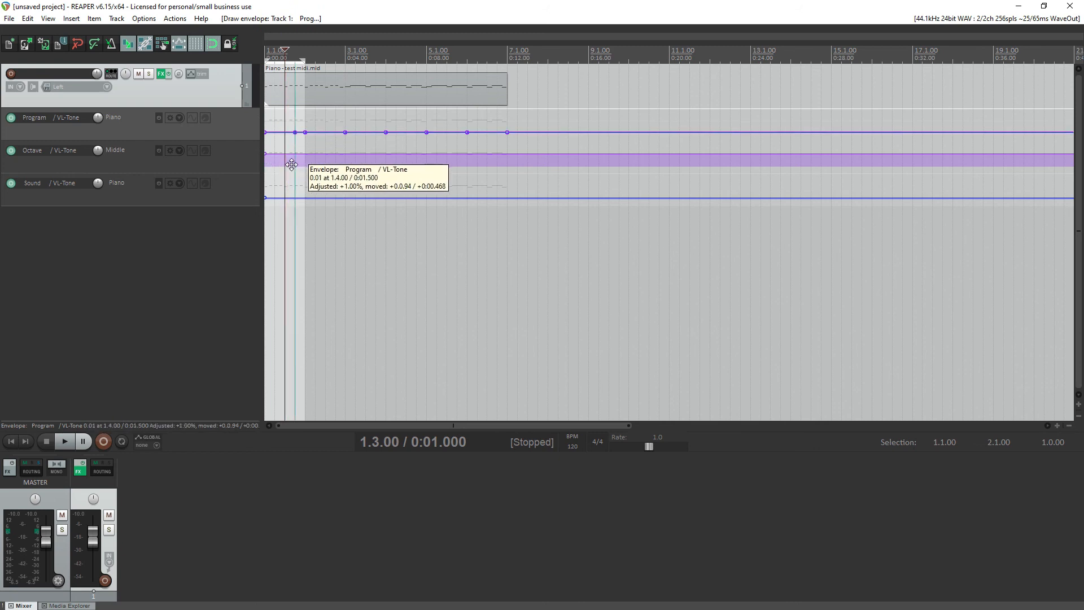
{"action": "right_click", "coordinate": [294, 126]}
{"action": "left_click", "coordinate": [360, 210]}
{"action": "key", "text": "ctrl+c"}
{"action": "key", "text": "ctrl+v"}
{"action": "key", "text": "ctrl+v"}
{"action": "key", "text": "ctrl+v"}
{"action": "key", "text": "ctrl+v"}
{"action": "key", "text": "ctrl+v"}
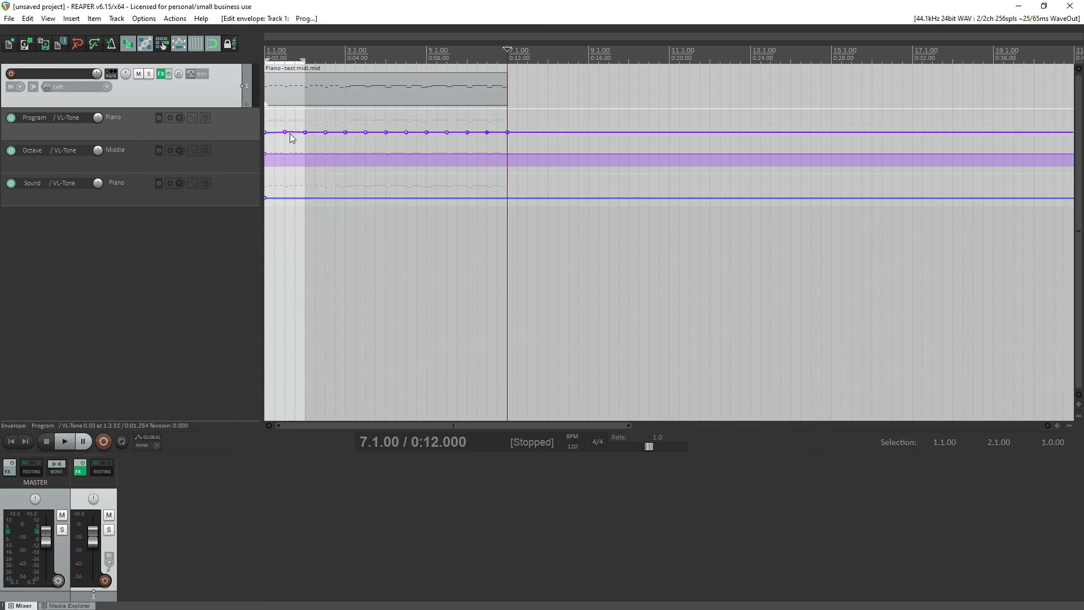
- Try raising the Program envelope in half-bar steps between 1.3 and bar 3
{"action": "left_click", "coordinate": [294, 133]}
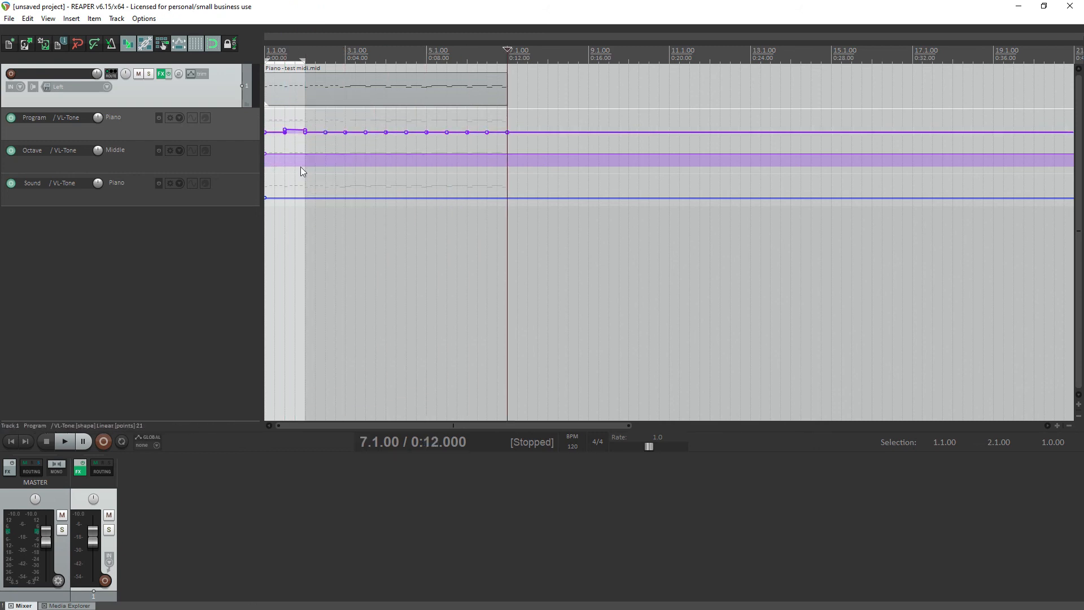
{"action": "key", "text": "ctrl+z"}
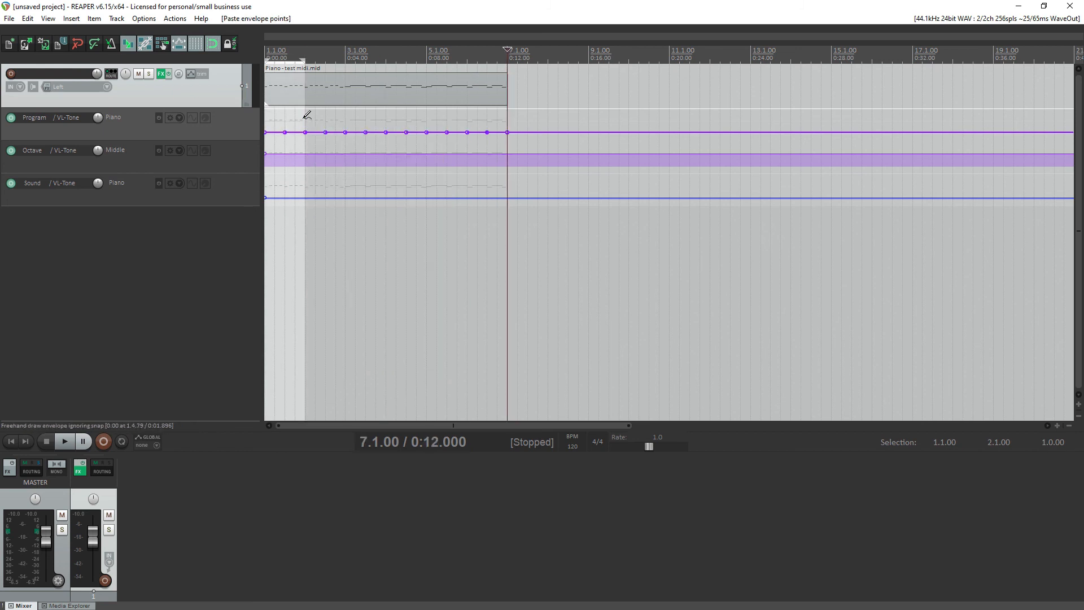
{"action": "left_click_drag", "start_coordinate": [295, 133], "coordinate": [315, 122]}
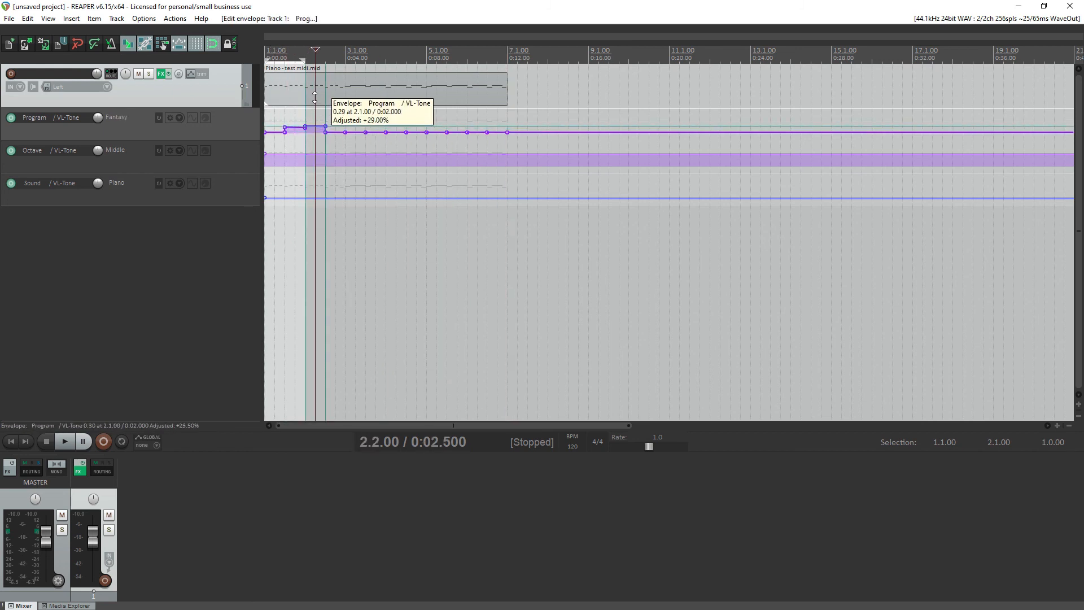
{"action": "left_click", "coordinate": [336, 122]}
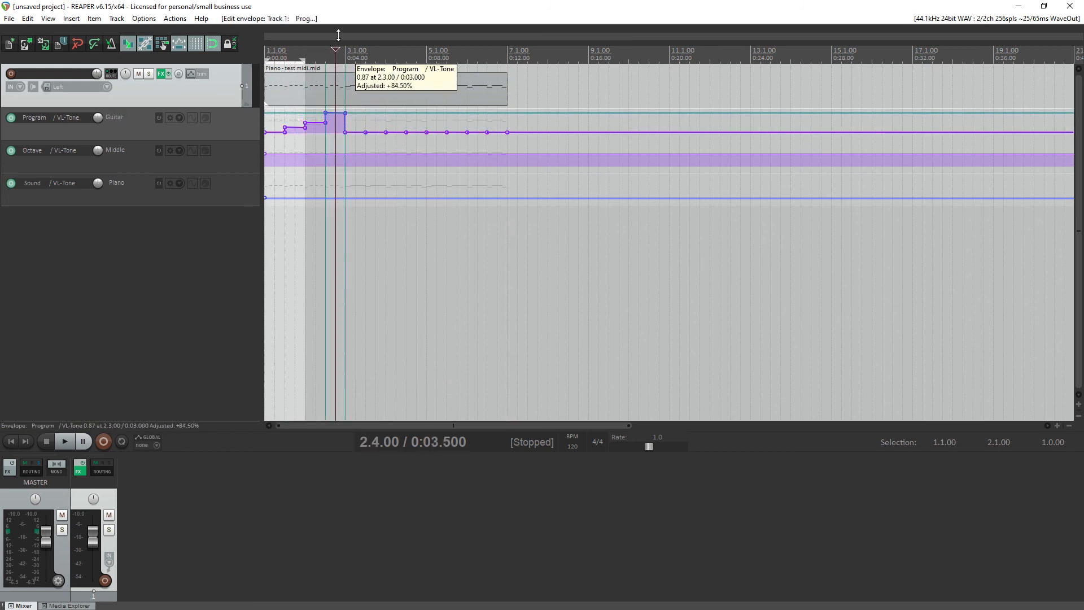
{"action": "key", "text": "ctrl+z"}
{"action": "key", "text": "ctrl+z"}
- Copy the Program envelope points from bars 1 to 7 and paste them onto the Sound envelope at the project start
{"action": "left_click_drag", "start_coordinate": [507, 120], "coordinate": [265, 120]}
{"action": "right_click", "coordinate": [302, 116]}
{"action": "left_click", "coordinate": [387, 206]}
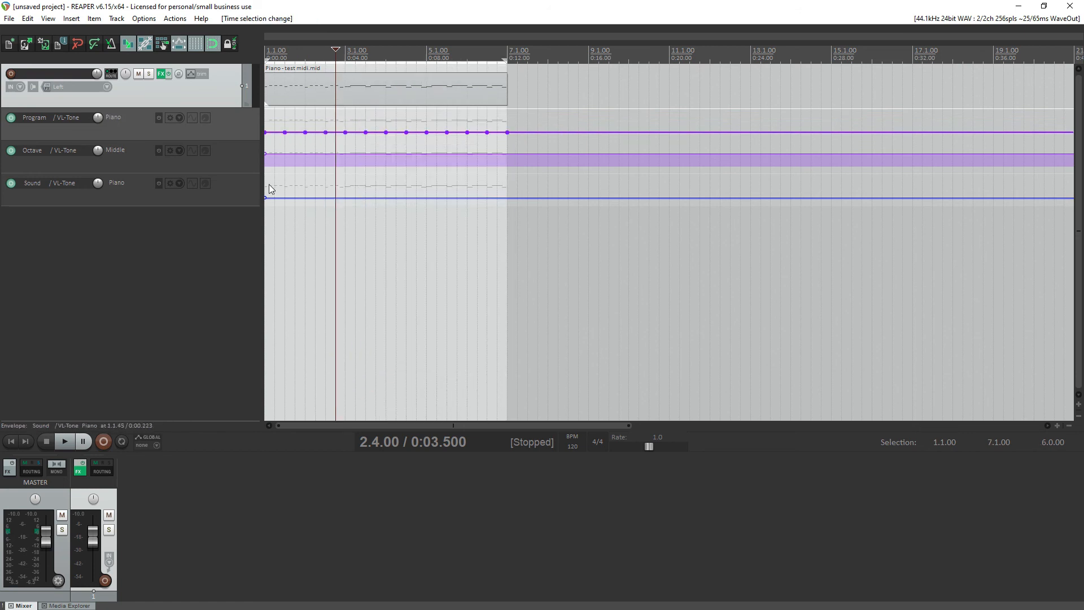
{"action": "key", "text": "ctrl+c"}
{"action": "left_click", "coordinate": [275, 203]}
{"action": "key", "text": "ctrl+v"}
- Raise the Sound envelope in ascending half-bar steps from 1.3 to bar 6
{"action": "left_click_drag", "start_coordinate": [295, 198], "coordinate": [356, 149]}
{"action": "left_click", "coordinate": [336, 198]}
{"action": "left_click_drag", "start_coordinate": [376, 198], "coordinate": [401, 157]}
{"action": "left_click_drag", "start_coordinate": [417, 197], "coordinate": [418, 122]}
{"action": "left_click_drag", "start_coordinate": [436, 182], "coordinate": [440, 102]}
{"action": "left_click_drag", "start_coordinate": [458, 198], "coordinate": [461, 59]}
- Remove the Program envelope points between bars 1 and 6, then split the MIDI item at bar 6 and delete its tail
{"action": "left_click", "coordinate": [265, 113]}
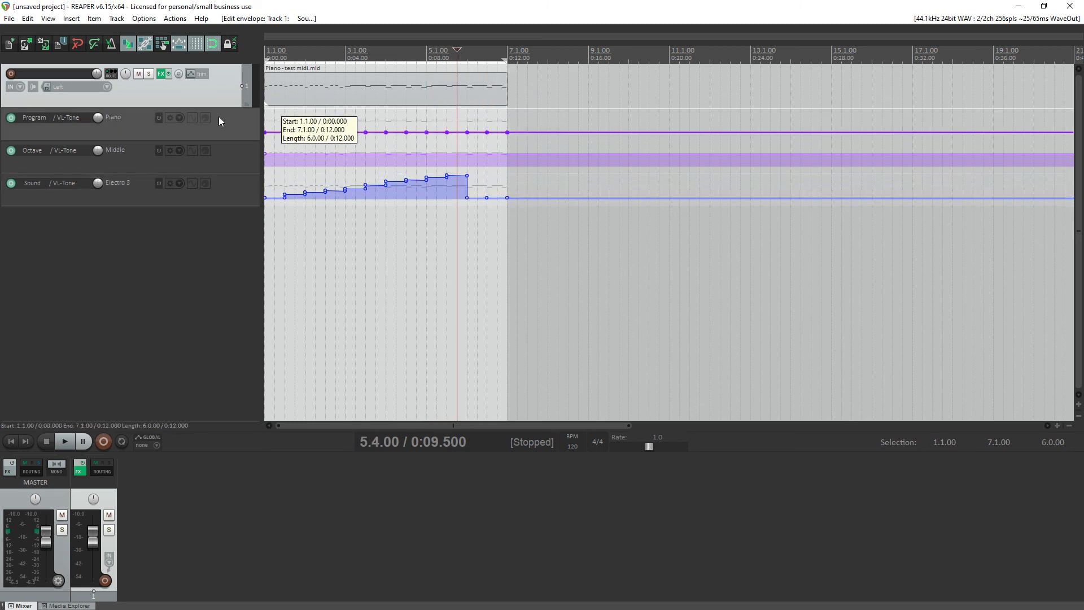
{"action": "mouse_move", "coordinate": [480, 126]}
{"action": "left_mouse_down"}
{"action": "mouse_move", "coordinate": [513, 134]}
{"action": "mouse_move", "coordinate": [431, 126]}
{"action": "mouse_move", "coordinate": [229, 142]}
{"action": "mouse_move", "coordinate": [469, 135]}
{"action": "left_mouse_up"}
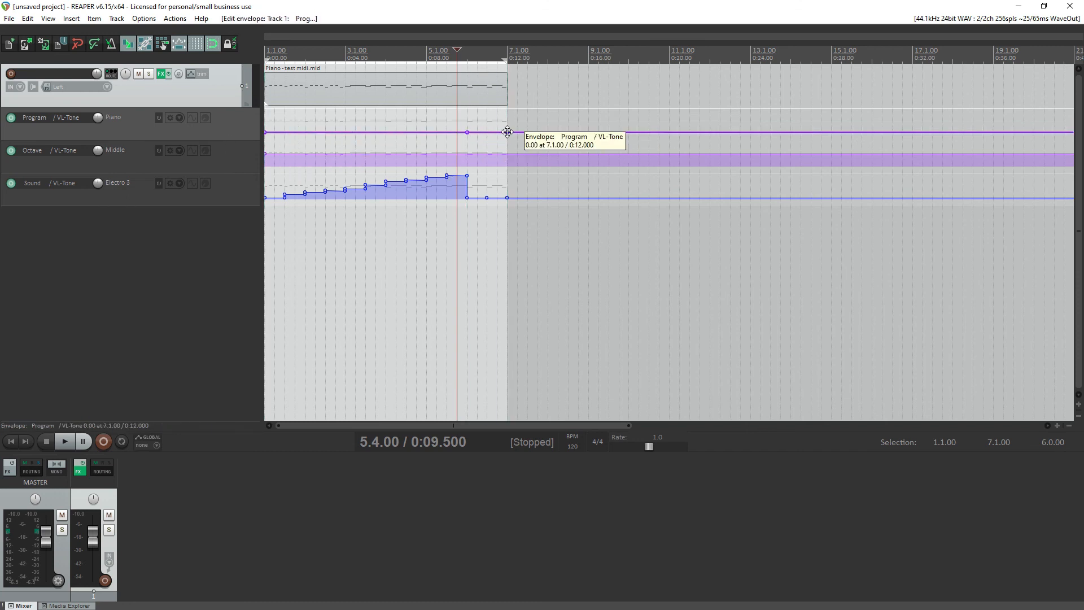
{"action": "left_click", "coordinate": [468, 102]}
{"action": "key", "text": "s"}
{"action": "left_click", "coordinate": [498, 86]}
{"action": "key", "text": "Delete"}
- Play back the sound changes from several positions and slightly raise the Sound envelope step at bar 3
{"action": "left_click", "coordinate": [68, 442]}
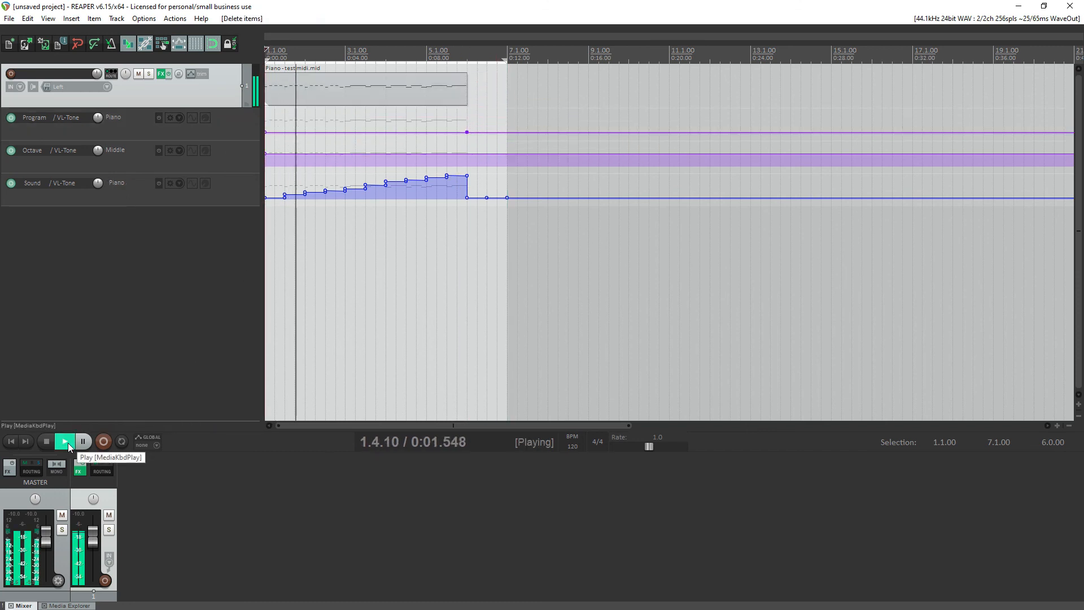
{"action": "key", "text": "space"}
{"action": "left_click", "coordinate": [358, 217]}
{"action": "left_click", "coordinate": [336, 210]}
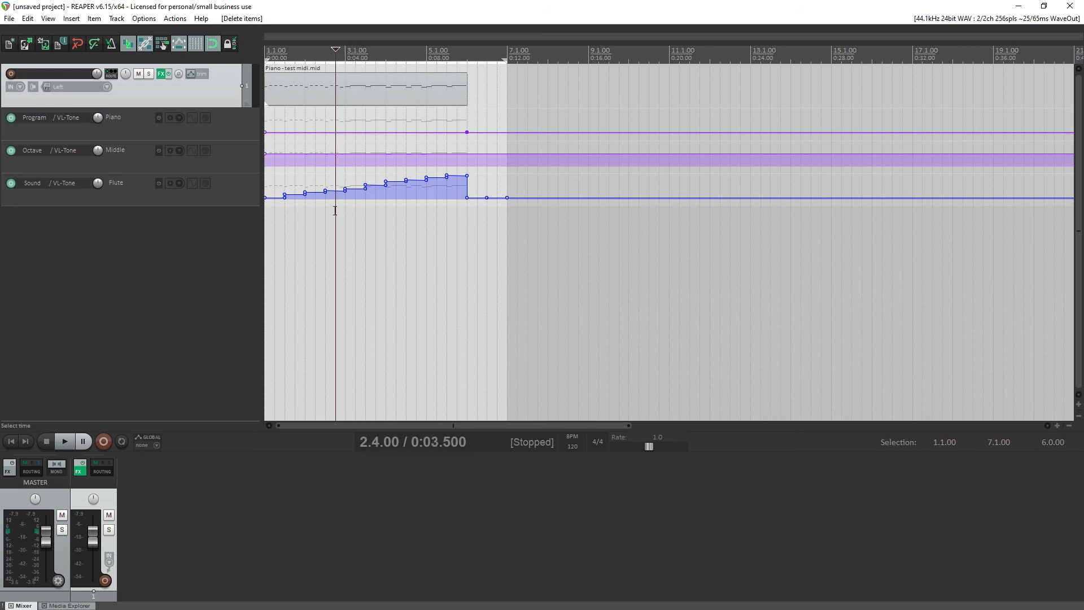
{"action": "key", "text": "space"}
{"action": "key", "text": "space"}
{"action": "left_click", "coordinate": [358, 215]}
{"action": "left_click_drag", "start_coordinate": [362, 188], "coordinate": [362, 188]}
{"action": "key", "text": "space"}
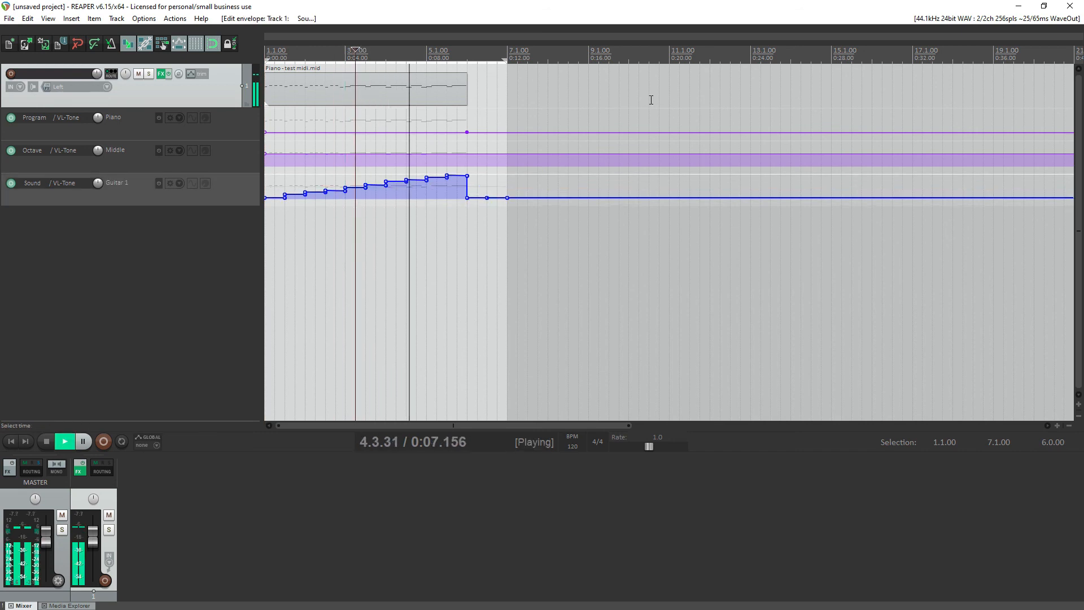
{"action": "left_click", "coordinate": [437, 207]}
{"action": "key", "text": "space"}
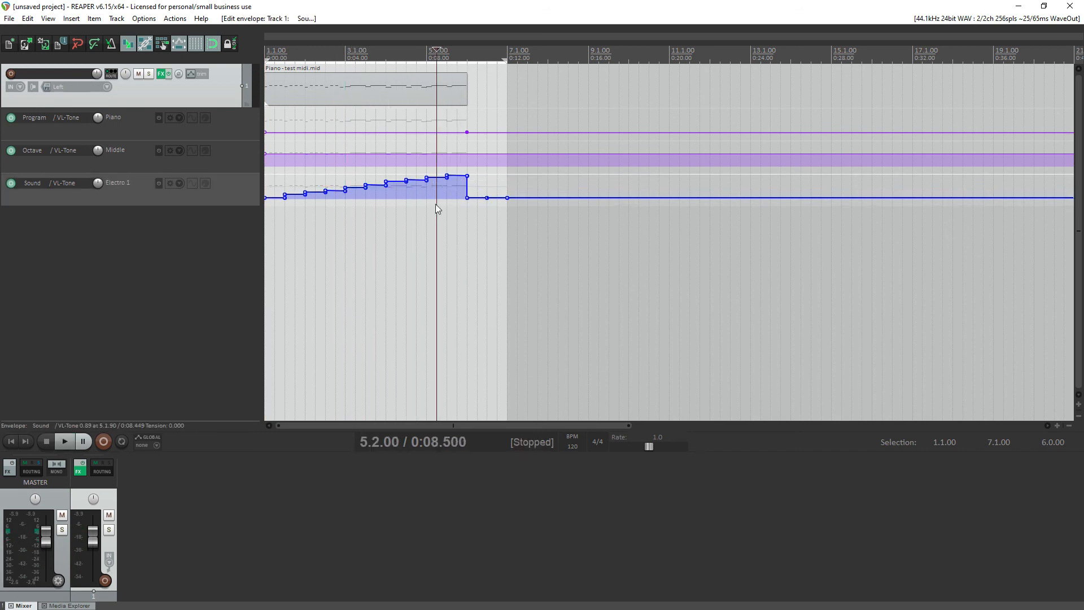
- Duplicate the five-bar MIDI item with its automation four times, filling the track up to bar 26
{"action": "key", "text": "ctrl+d"}
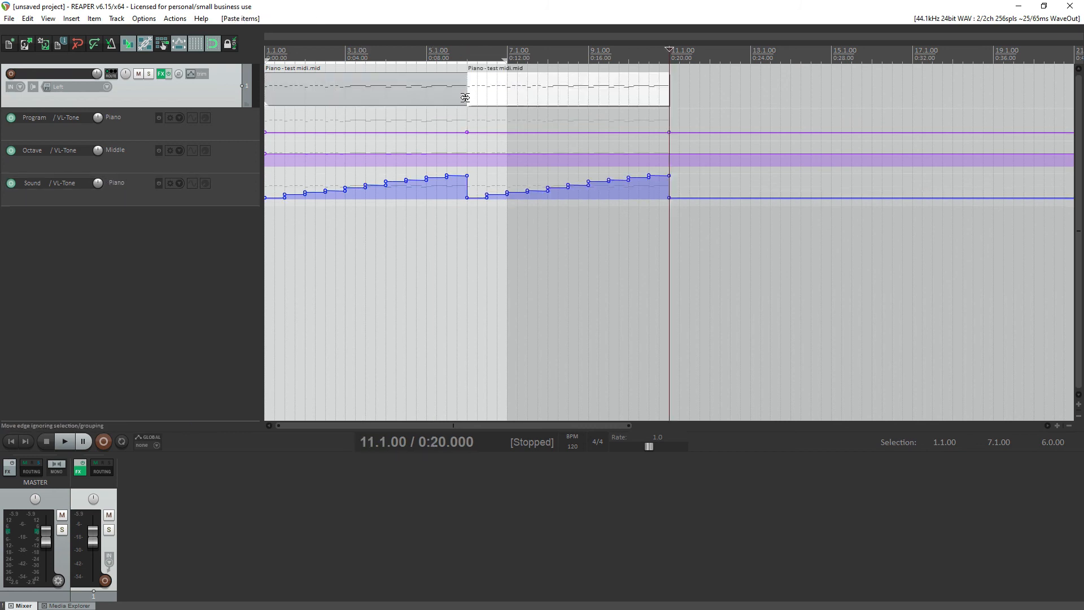
{"action": "key", "text": "ctrl+d"}
{"action": "key", "text": "ctrl+d"}
{"action": "key", "text": "ctrl+d"}
{"action": "scroll", "coordinate": [561, 127], "scroll_direction": "down", "scroll_amount": 4}
- Raise the Program envelope in ascending steps over the second to fifth MIDI items, ending on Guitar for the fifth
{"action": "left_click_drag", "start_coordinate": [372, 120], "coordinate": [369, 116]}
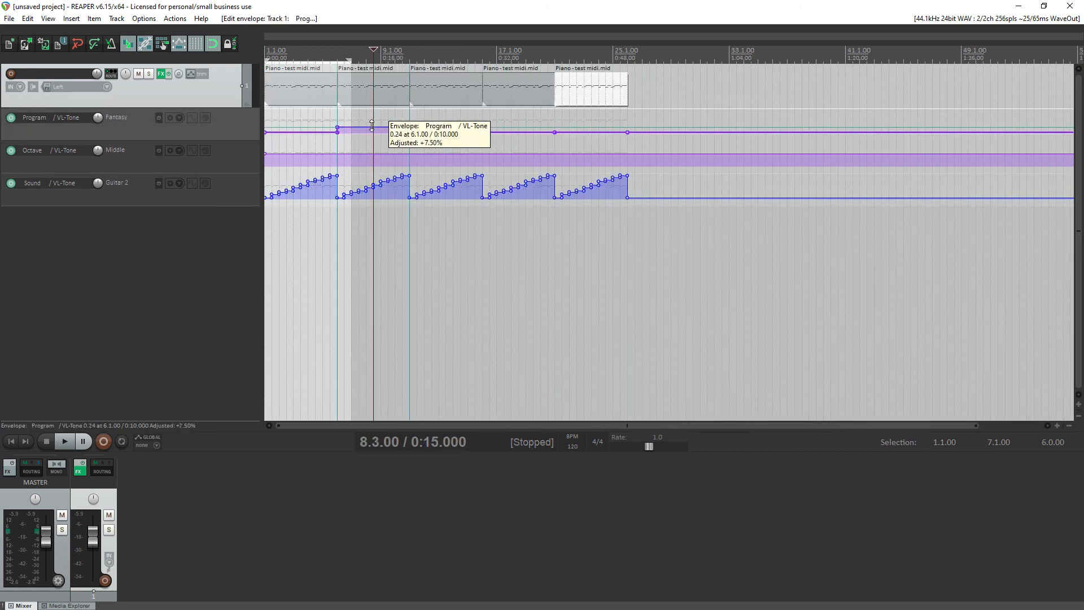
{"action": "left_click_drag", "start_coordinate": [439, 128], "coordinate": [453, 81]}
{"action": "left_click_drag", "start_coordinate": [514, 133], "coordinate": [527, 60]}
{"action": "left_click_drag", "start_coordinate": [584, 133], "coordinate": [583, 55]}
{"action": "left_click", "coordinate": [526, 117]}
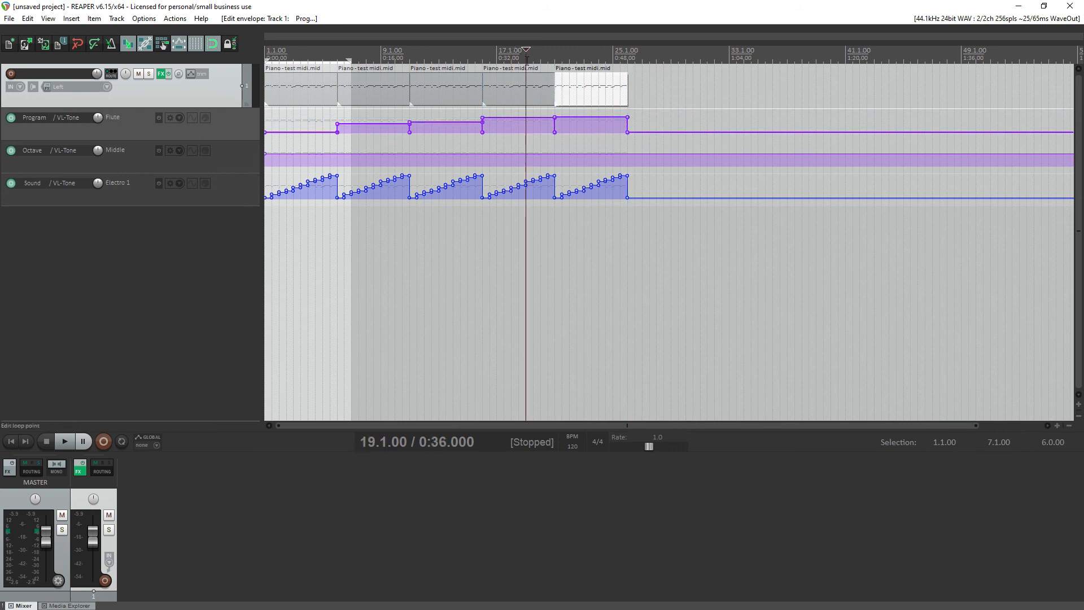
{"action": "left_click", "coordinate": [445, 153]}
{"action": "left_click_drag", "start_coordinate": [575, 117], "coordinate": [664, 109]}
- Try to paste a sixth copy of the MIDI item at bar 26
{"action": "key", "text": "ctrl+v"}
{"action": "left_click", "coordinate": [601, 254]}
{"action": "key", "text": "ctrl+z"}
{"action": "key", "text": "ctrl+z"}
{"action": "key", "text": "ctrl+z"}
{"action": "key", "text": "ctrl+z"}
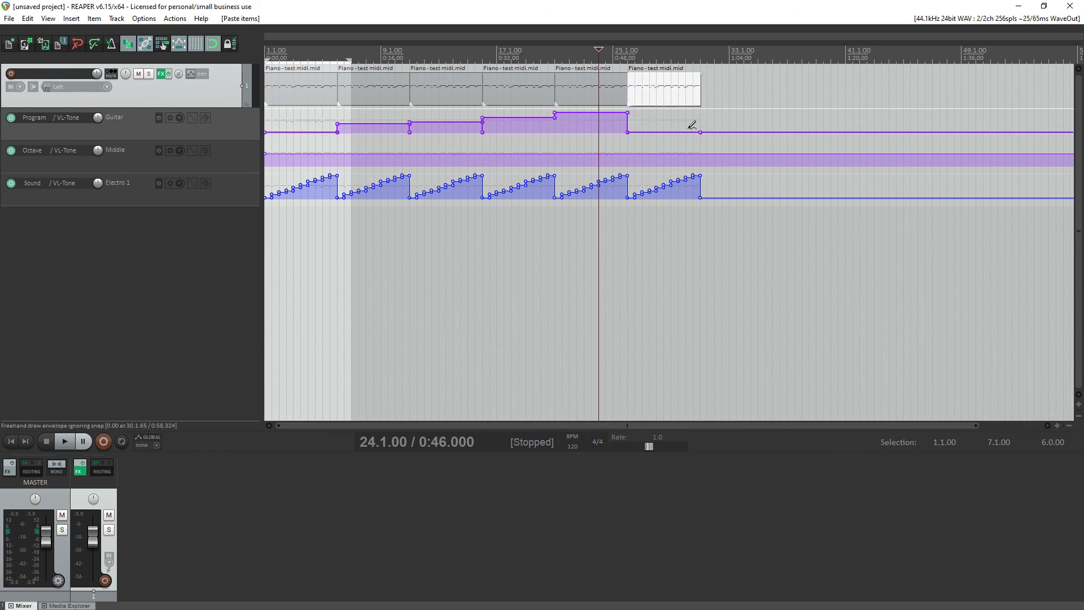
- Copy all five MIDI items with their automation and paste them at bar 26
{"action": "left_click", "coordinate": [613, 86]}
{"action": "left_click", "coordinate": [297, 85], "text": "shift"}
{"action": "key", "text": "ctrl+c"}
{"action": "left_click", "coordinate": [628, 91]}
{"action": "key", "text": "ctrl+v"}
{"action": "scroll", "coordinate": [493, 132], "scroll_direction": "down", "scroll_amount": 2}
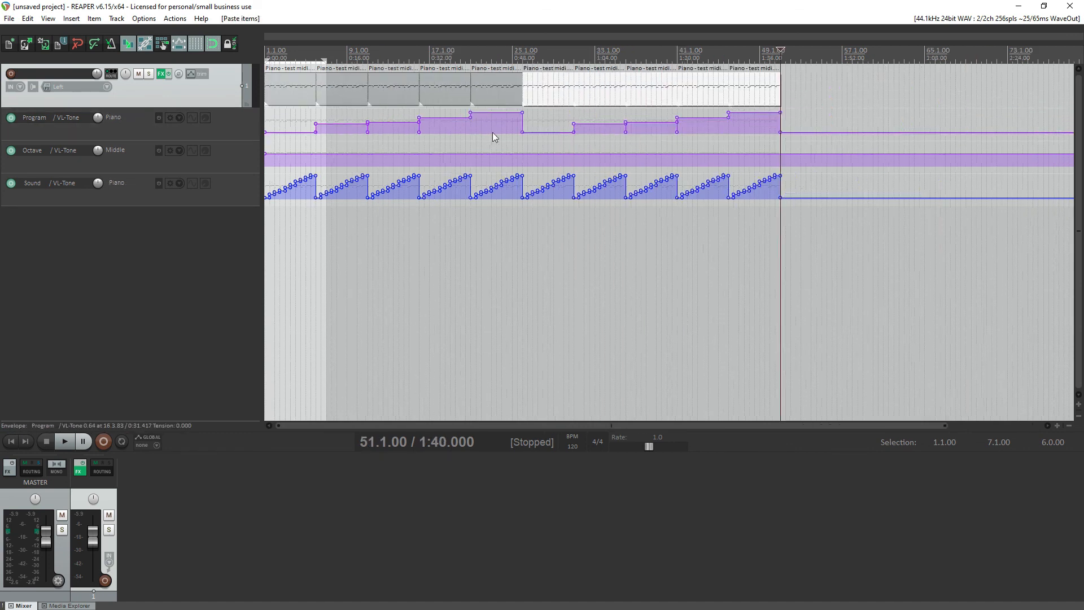
- Add an Octave envelope point at bar 26 and adjust the Octave level of the sections on both sides of it
{"action": "mouse_move", "coordinate": [448, 154]}
{"action": "left_mouse_down"}
{"action": "mouse_move", "coordinate": [447, 172]}
{"action": "mouse_move", "coordinate": [446, 155]}
{"action": "left_mouse_up"}
{"action": "double_click", "coordinate": [451, 157]}
{"action": "double_click", "coordinate": [280, 154]}
{"action": "left_click_drag", "start_coordinate": [280, 154], "coordinate": [255, 153]}
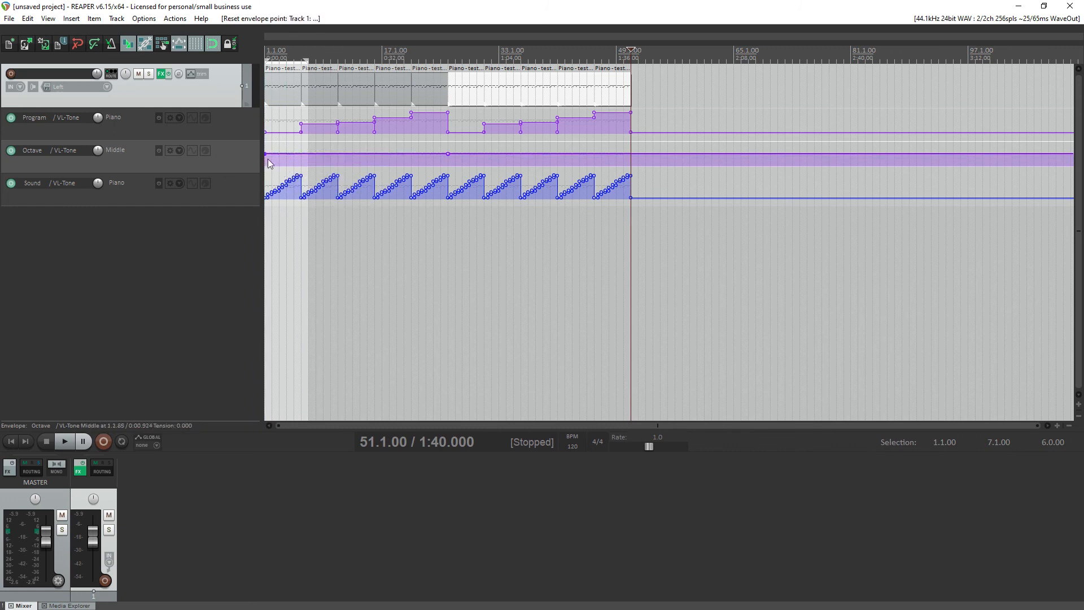
{"action": "mouse_move", "coordinate": [499, 154]}
{"action": "left_mouse_down"}
{"action": "mouse_move", "coordinate": [499, 164]}
{"action": "mouse_move", "coordinate": [582, 154]}
{"action": "left_mouse_up"}
{"action": "left_click", "coordinate": [499, 161]}
- Audition the automated test items briefly and play the 2021-02-22 project from bar 4
{"action": "key", "text": "space"}
{"action": "key", "text": "space"}
{"action": "key", "text": "Home"}
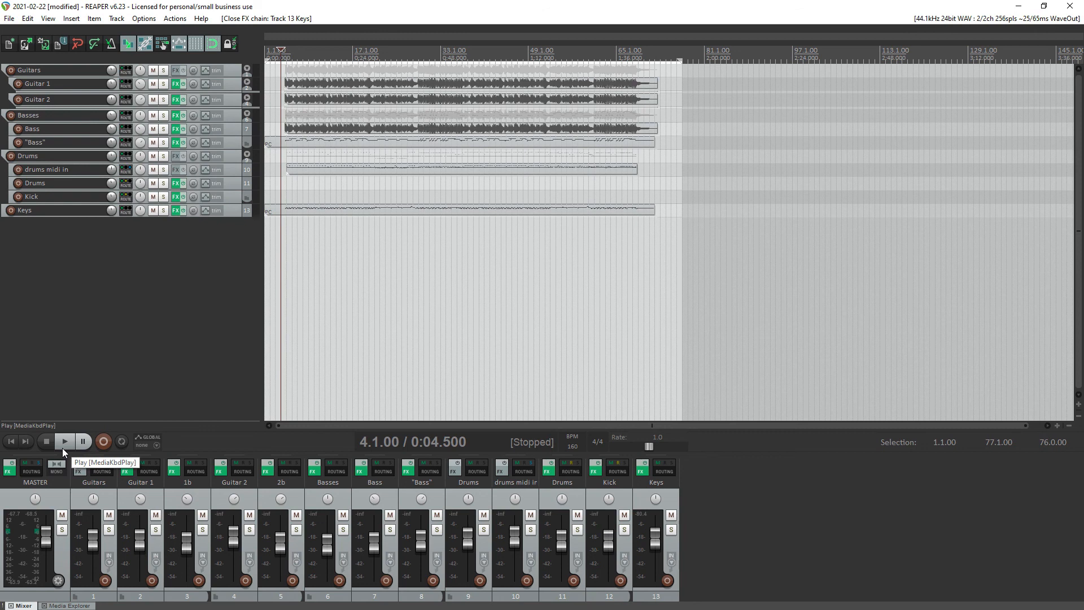
{"action": "left_click", "coordinate": [64, 445]}
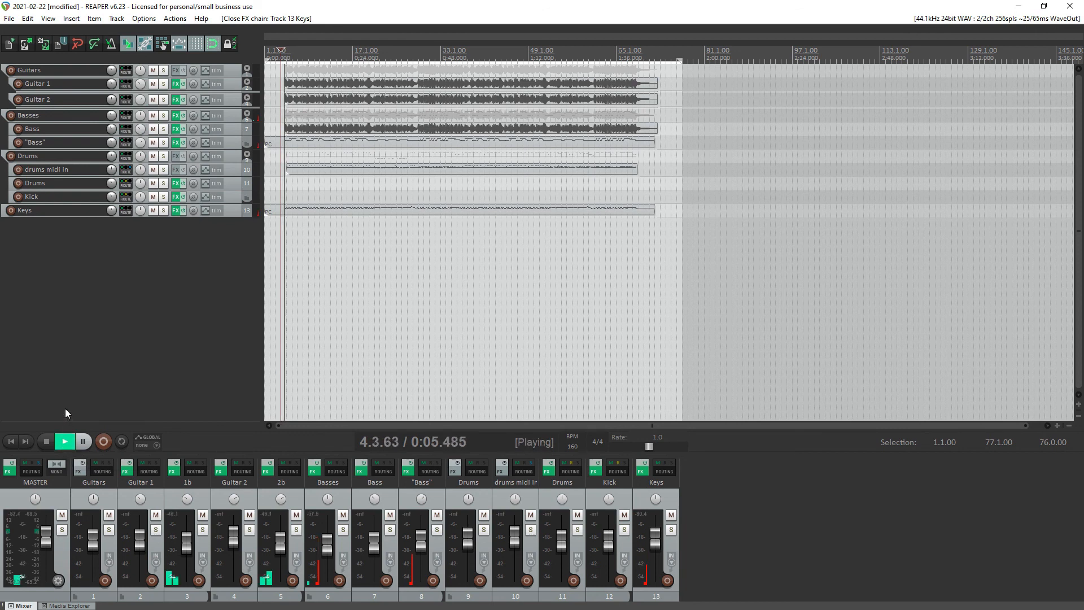